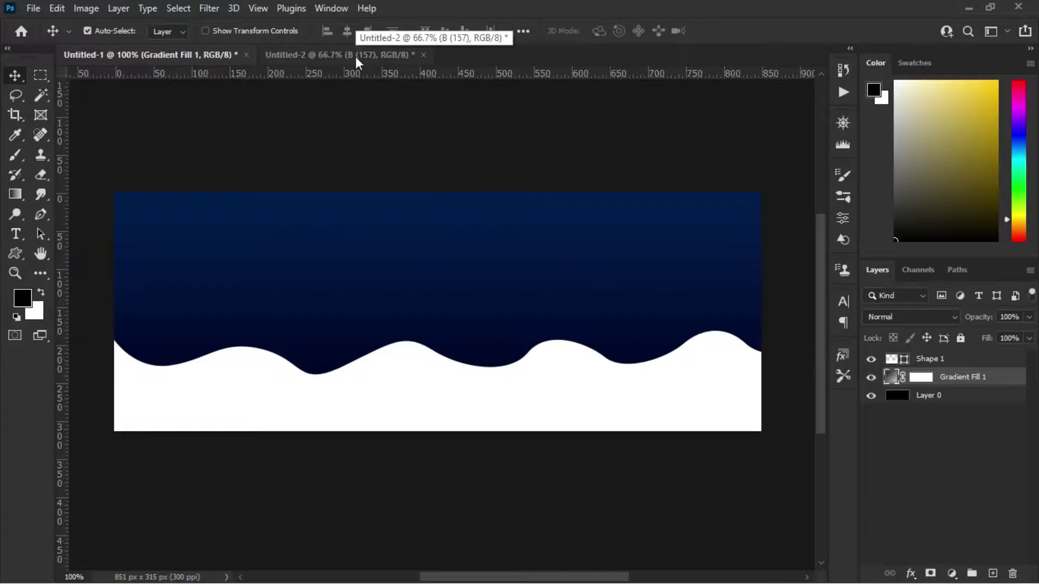
Step: Duplicate the white wave shape and move the copy slightly downward
key(ctrl+j)
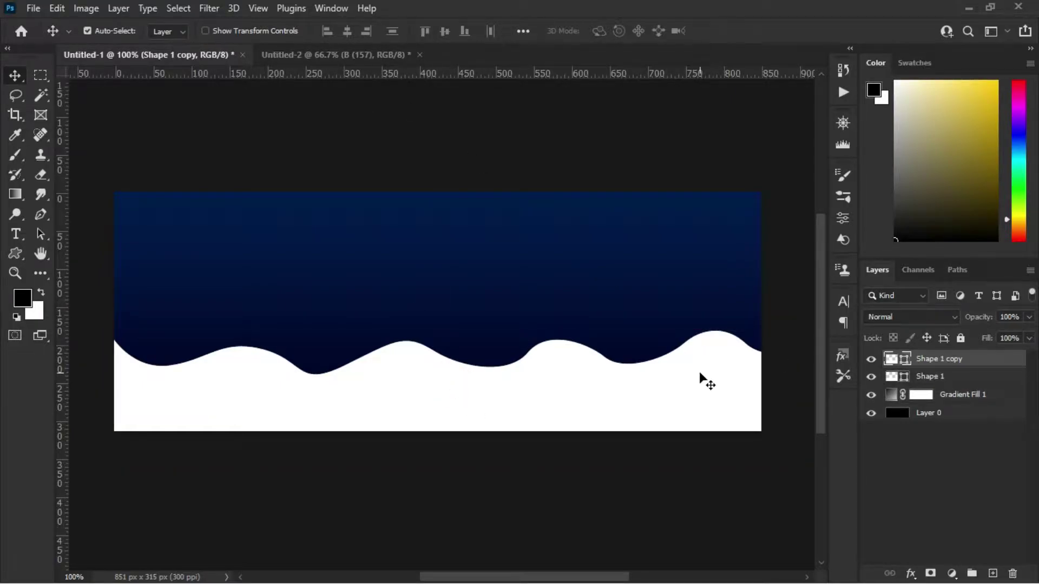
drag(654, 398, 654, 413)
Step: Recolor the original wave, Shape 1, to blue 6586ff so it edges the white copy
double_click(891, 376)
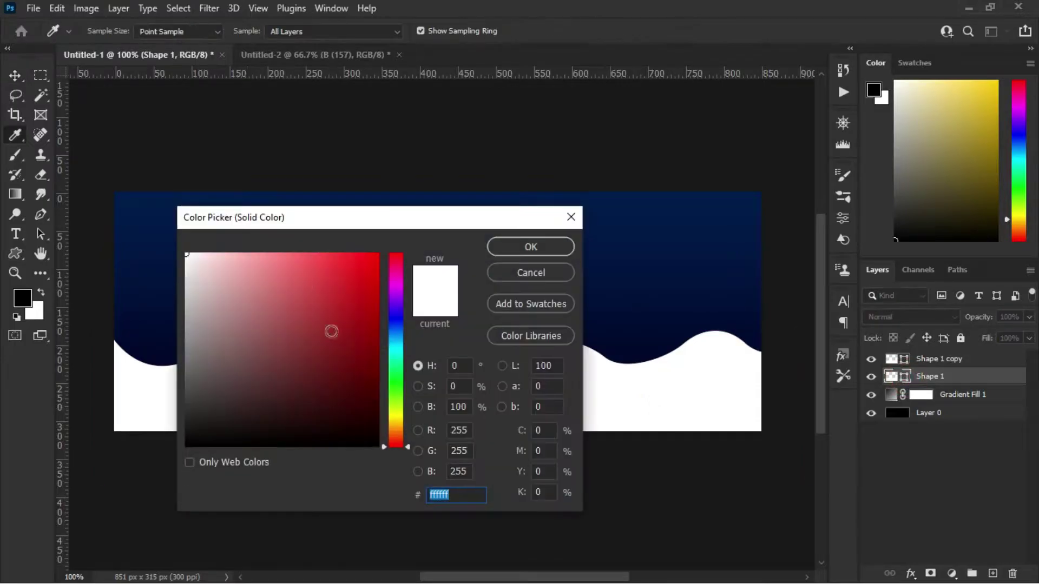
click(396, 324)
click(348, 271)
click(286, 254)
drag(318, 210, 337, 263)
click(336, 303)
click(320, 297)
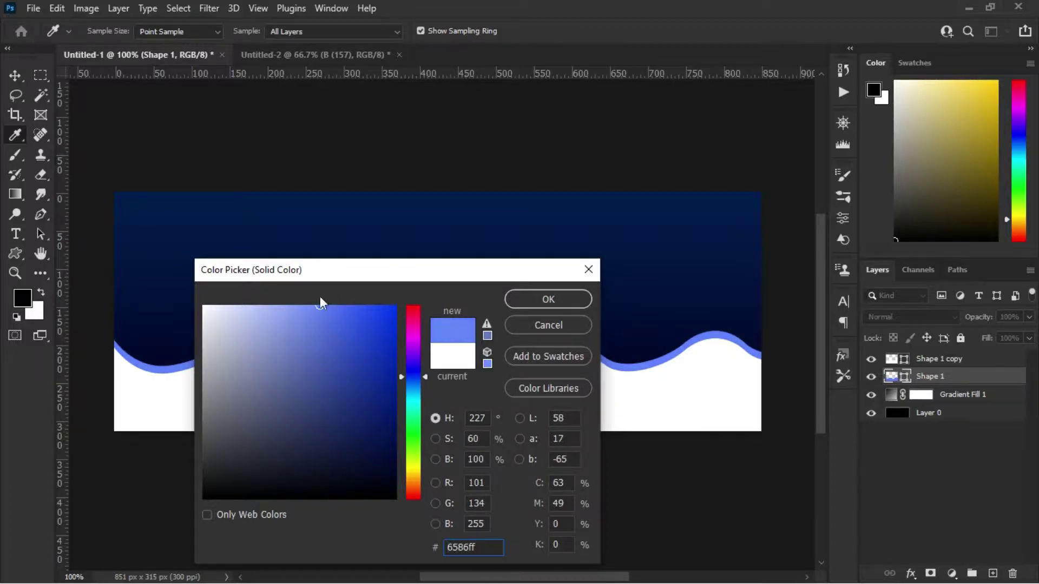
click(566, 298)
click(478, 394)
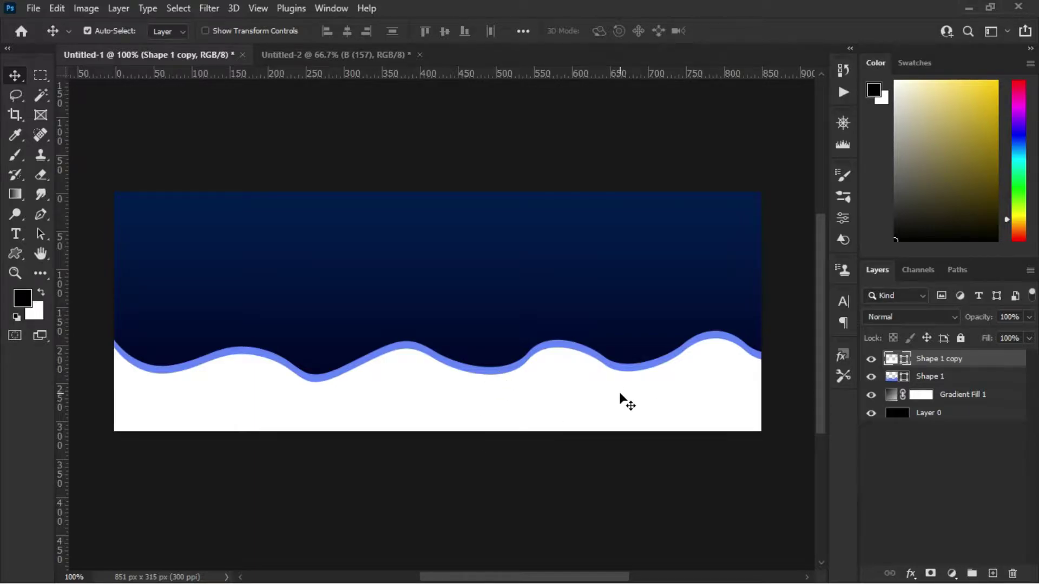
Step: Bring the businesspeople cutout from Untitled-2 into the banner and scale it down into the banner's lower-left corner
click(353, 55)
drag(542, 457, 332, 328)
key(ctrl+t)
drag(579, 466, 453, 409)
drag(266, 331, 265, 376)
drag(453, 433, 404, 399)
drag(276, 366, 275, 403)
key(Return)
Step: Add a layer above the gradient fill and paint a soft white glow behind the heads with a 200 px brush at 65% opacity
click(951, 430)
click(955, 398)
click(959, 415)
click(993, 573)
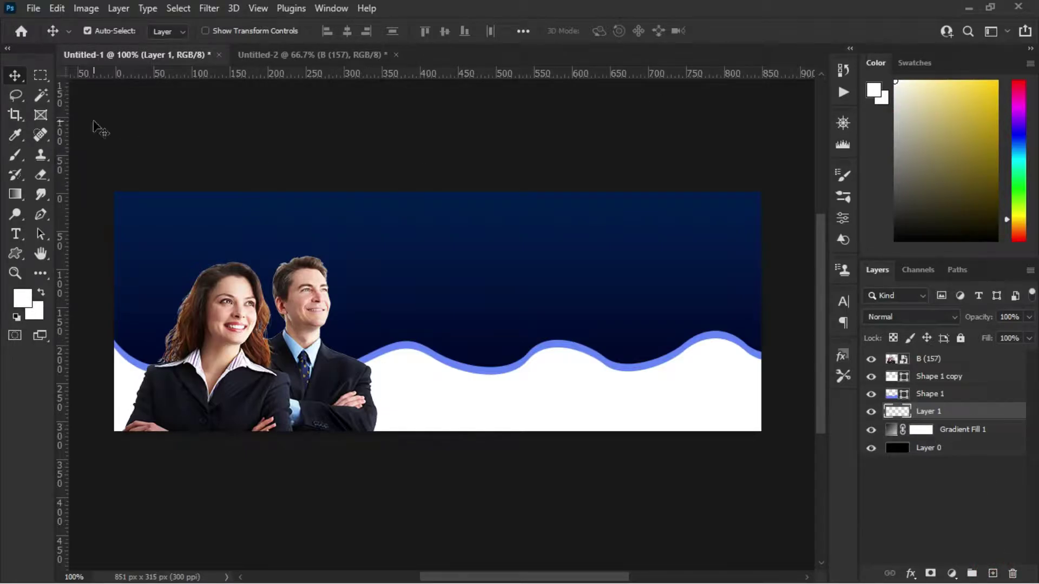
click(15, 155)
drag(297, 31, 278, 31)
click(240, 297)
click(238, 271)
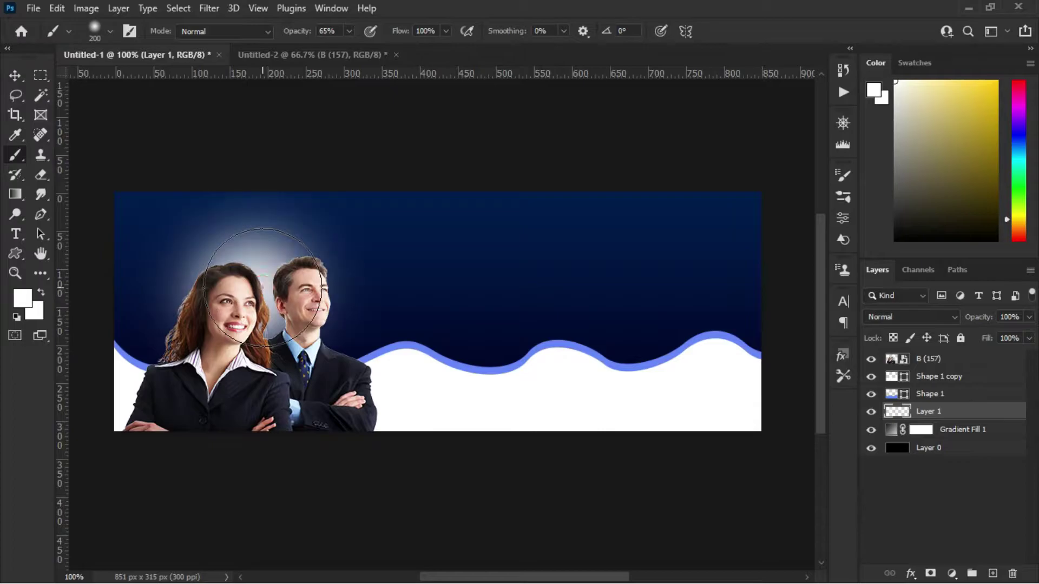
Step: Scale the white glow layer to 104% with Free Transform
click(15, 75)
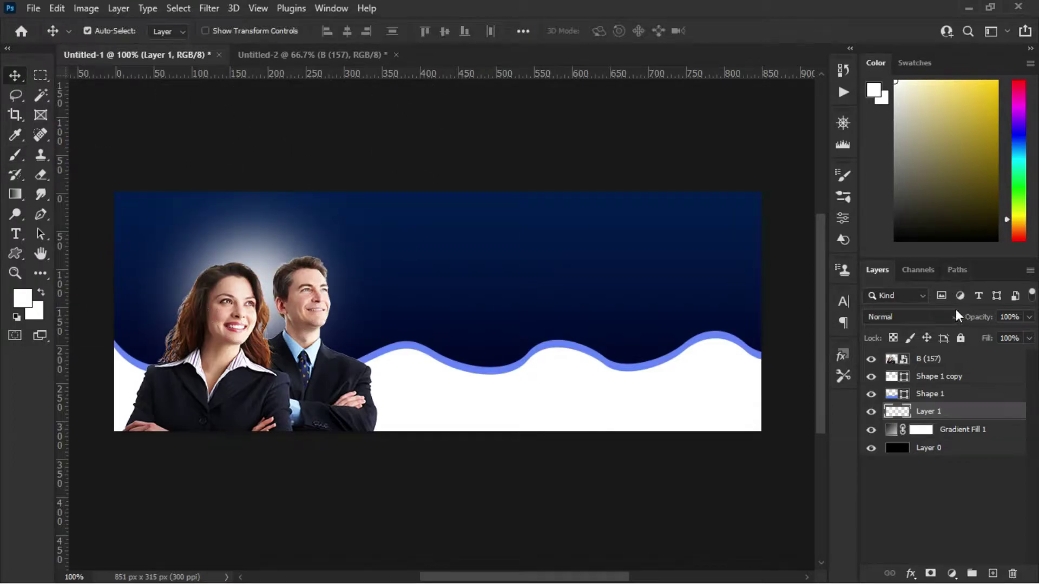
drag(978, 319, 985, 320)
key(ctrl+t)
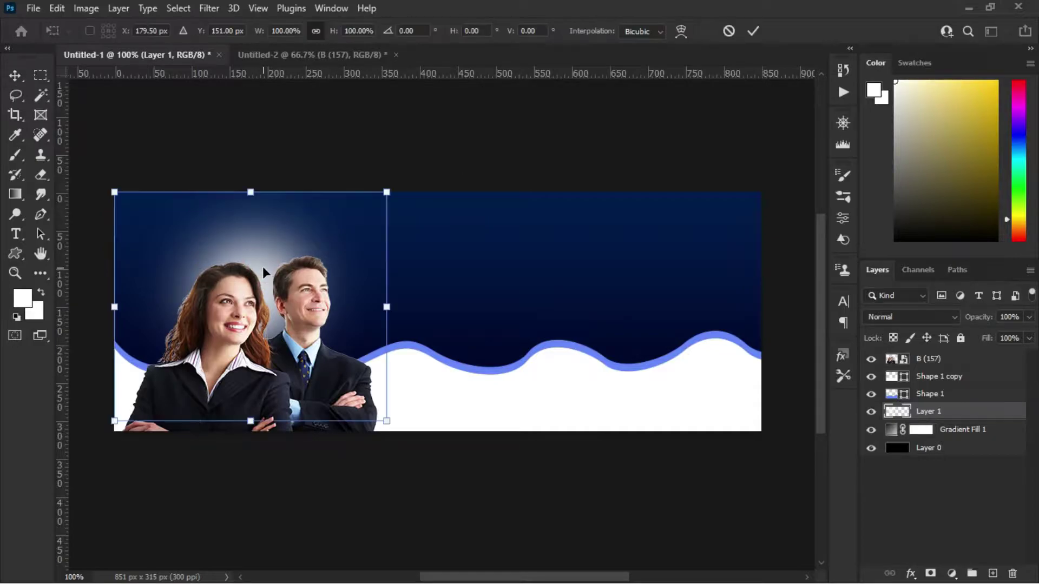
drag(331, 34, 336, 34)
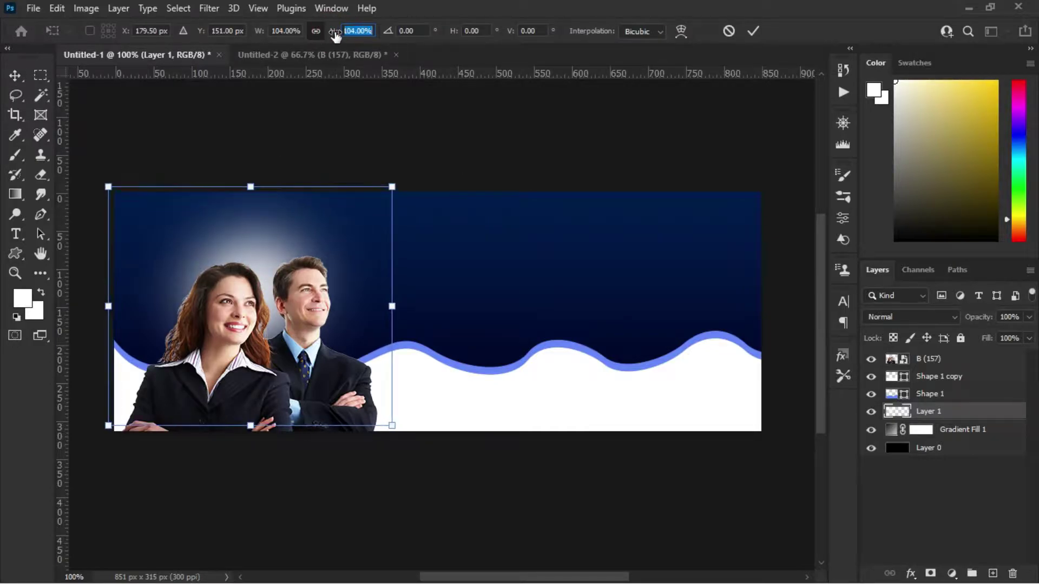
click(753, 30)
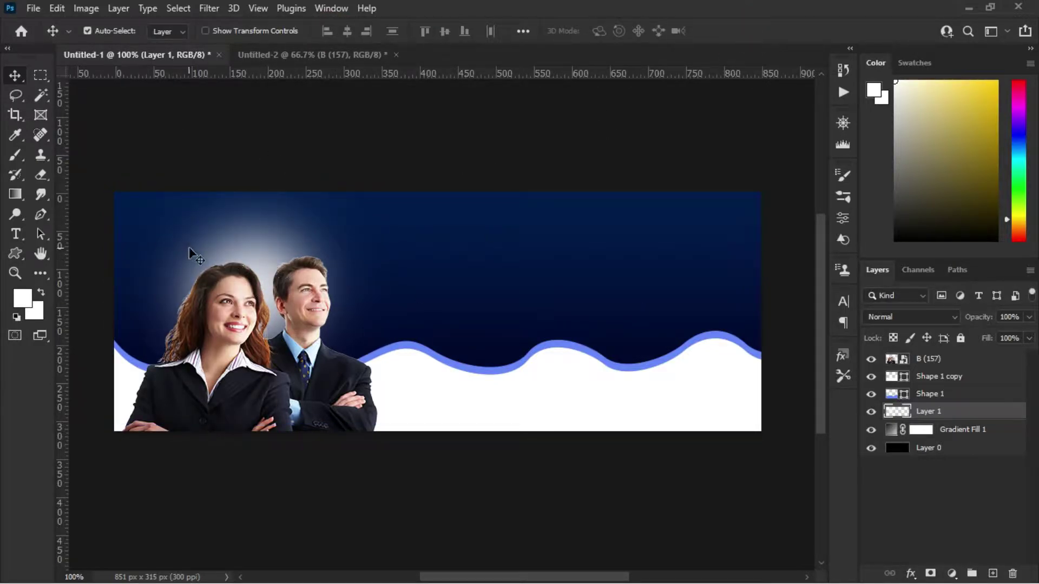
Step: Add the white text "WE PROVIDE THE BEST WAY TO" on the dark blue area
click(24, 234)
click(507, 266)
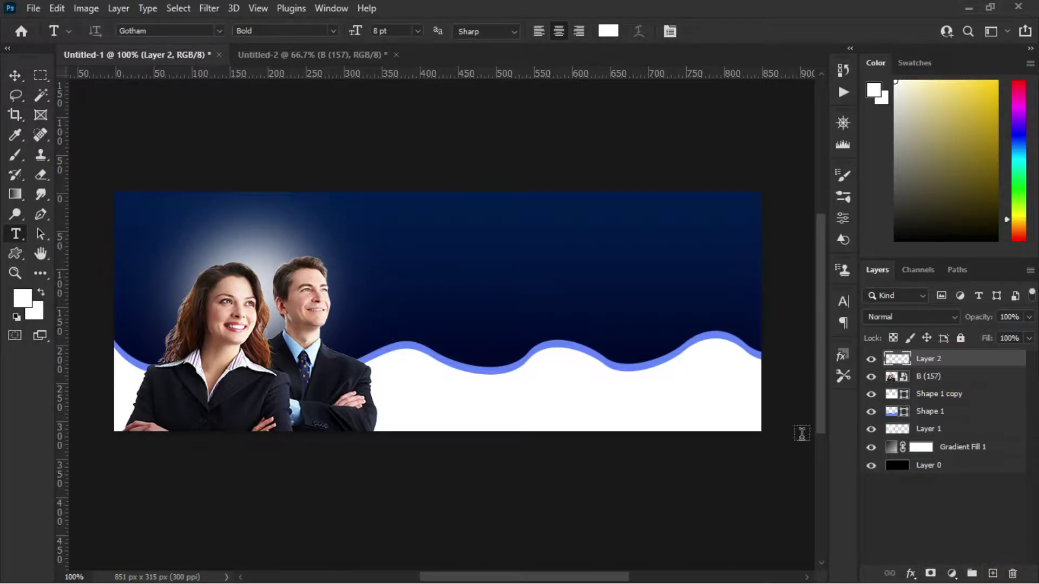
key(BackSpace)
text(WE PROVIDE)
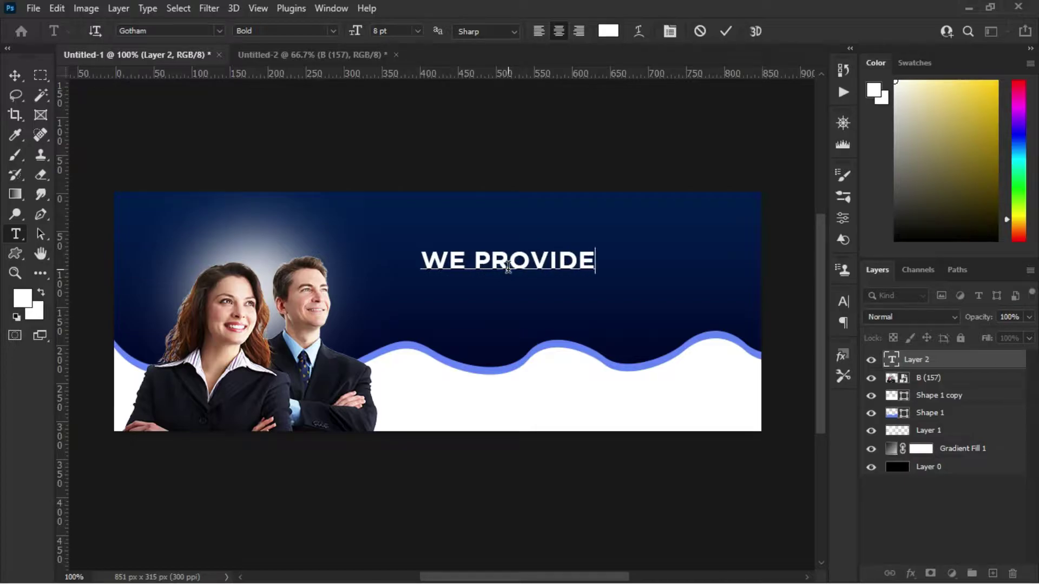
text( THE BES)
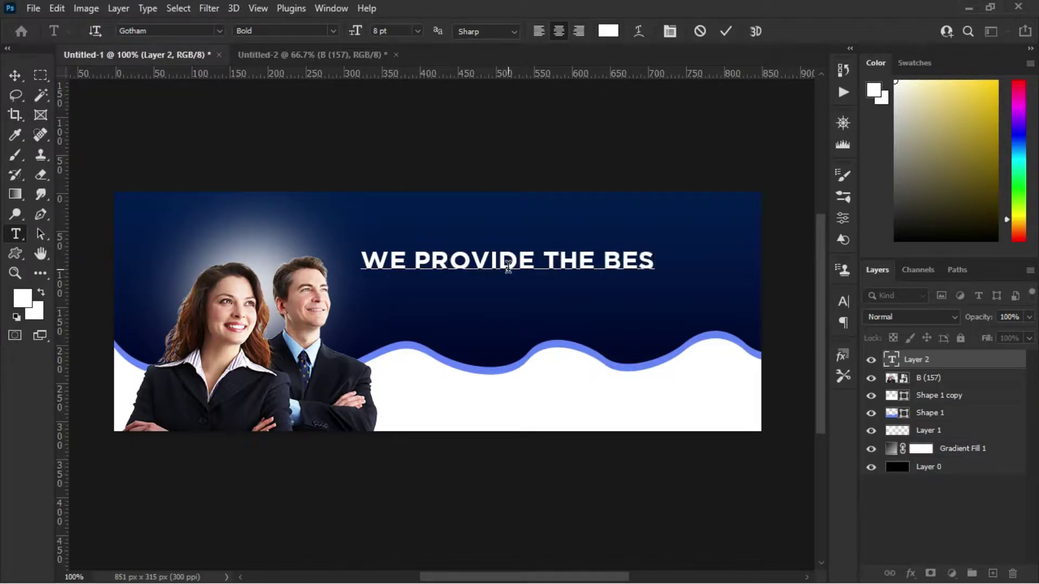
text(T WAY TO)
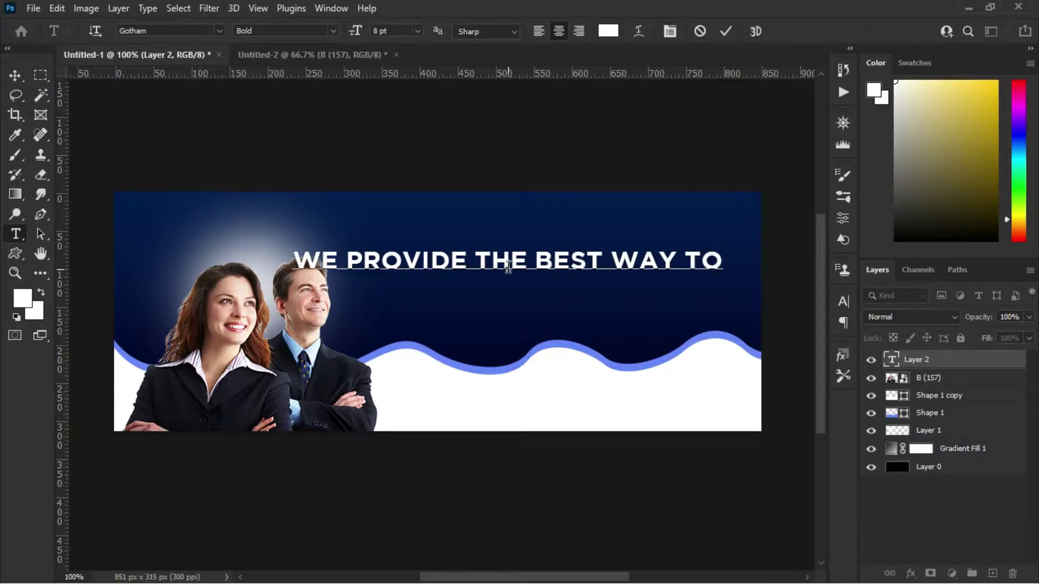
Step: Set the tagline to 5 pt Gotham Book and move it right and slightly up, clear of the people
drag(290, 259, 691, 266)
drag(614, 574, 599, 572)
drag(357, 32, 346, 28)
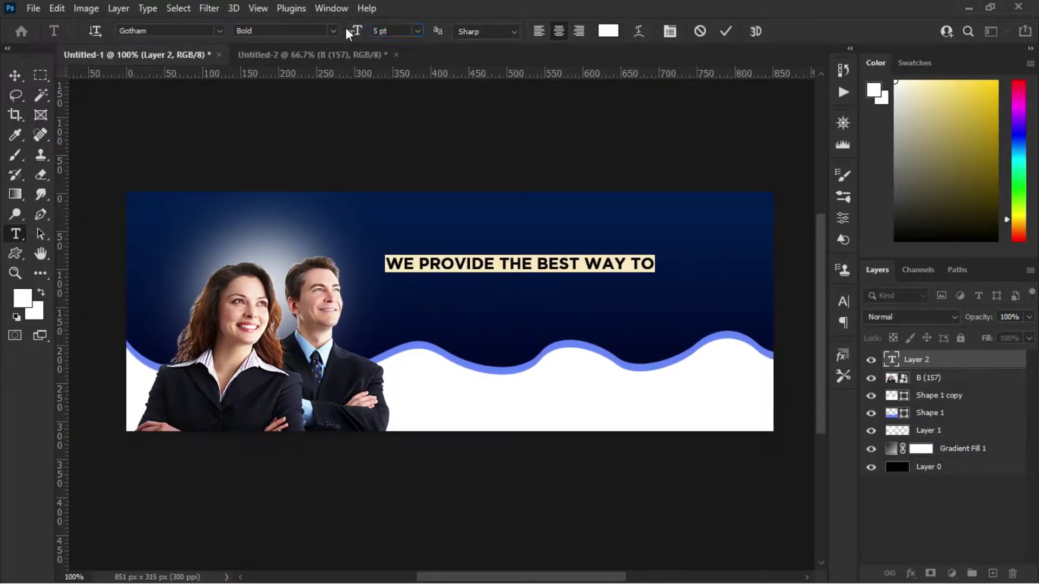
click(333, 31)
click(321, 72)
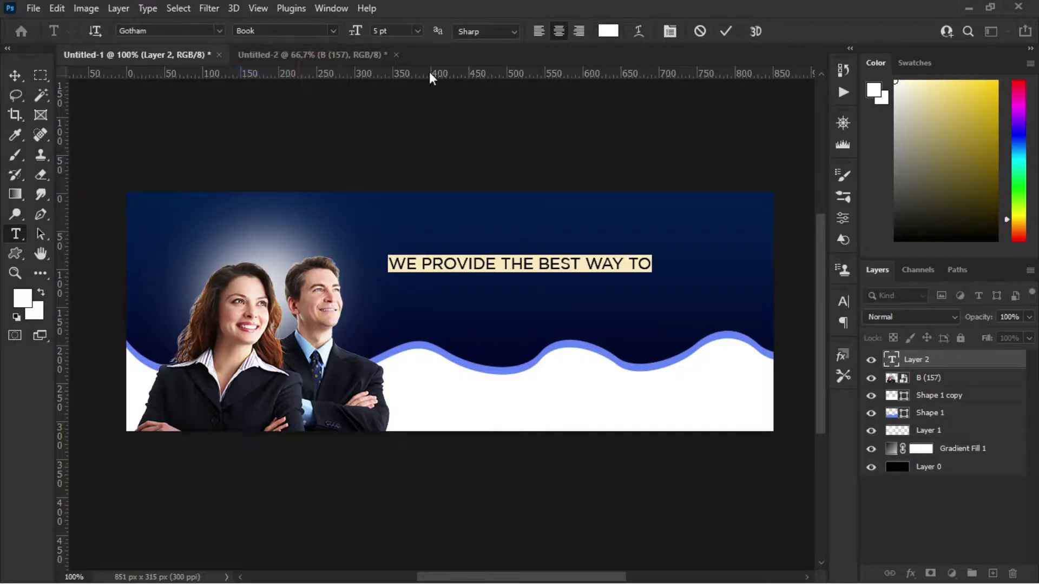
drag(356, 33, 356, 32)
click(729, 32)
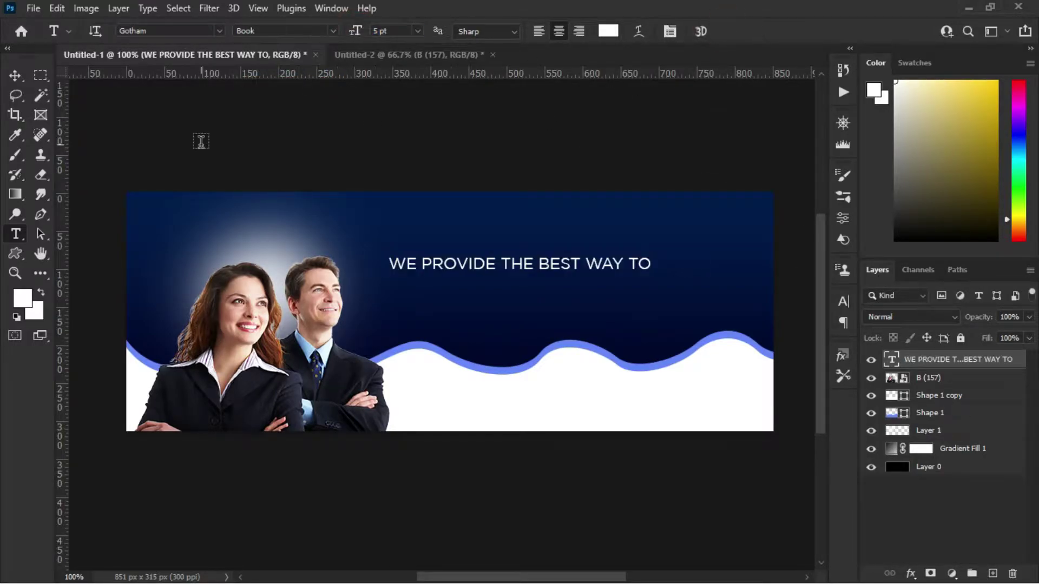
key(v)
drag(534, 271, 587, 255)
Step: Start a Gotham Bold heading below the tagline reading "GROW YOUR"
click(15, 234)
click(92, 231)
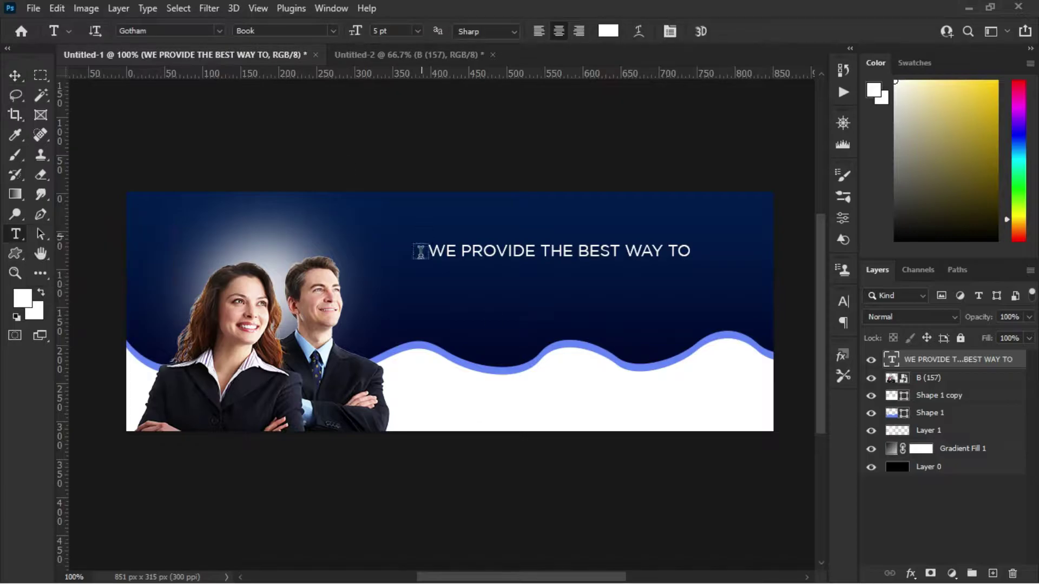
click(436, 287)
click(320, 29)
click(313, 107)
text(GROW YOUR)
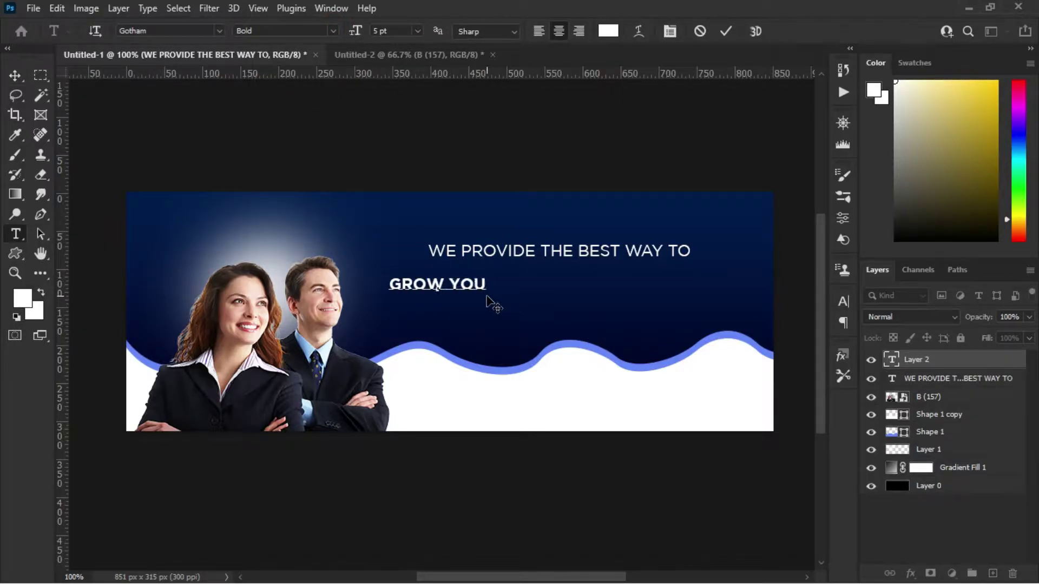
Step: Reduce the leading of the "GROW YOUR" heading text
click(842, 302)
click(817, 342)
click(818, 342)
drag(384, 287, 503, 290)
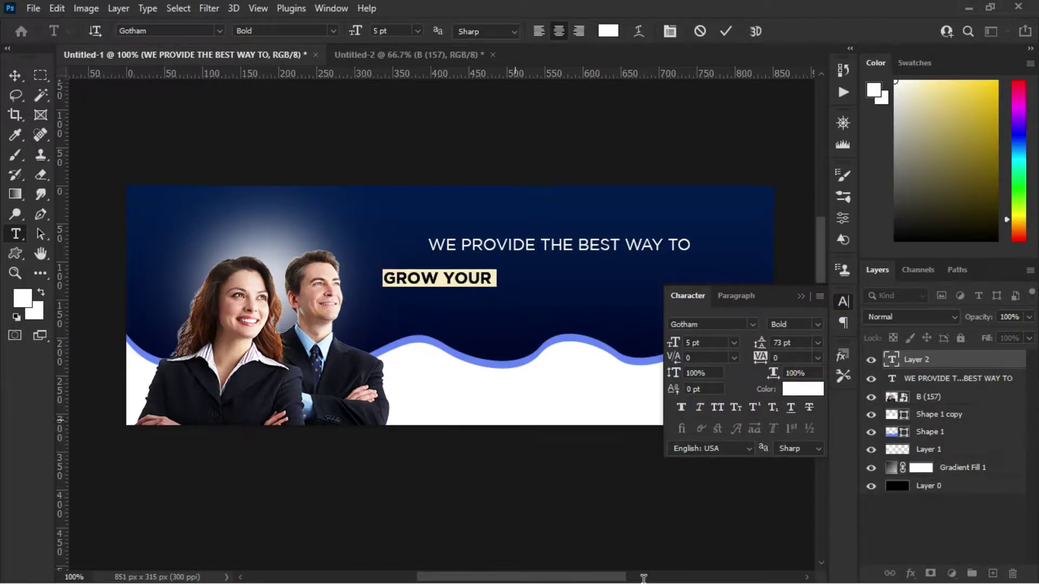
click(818, 344)
click(803, 354)
click(801, 295)
Step: Add "BUSINESS" as the heading's second line and left-align the text
click(496, 272)
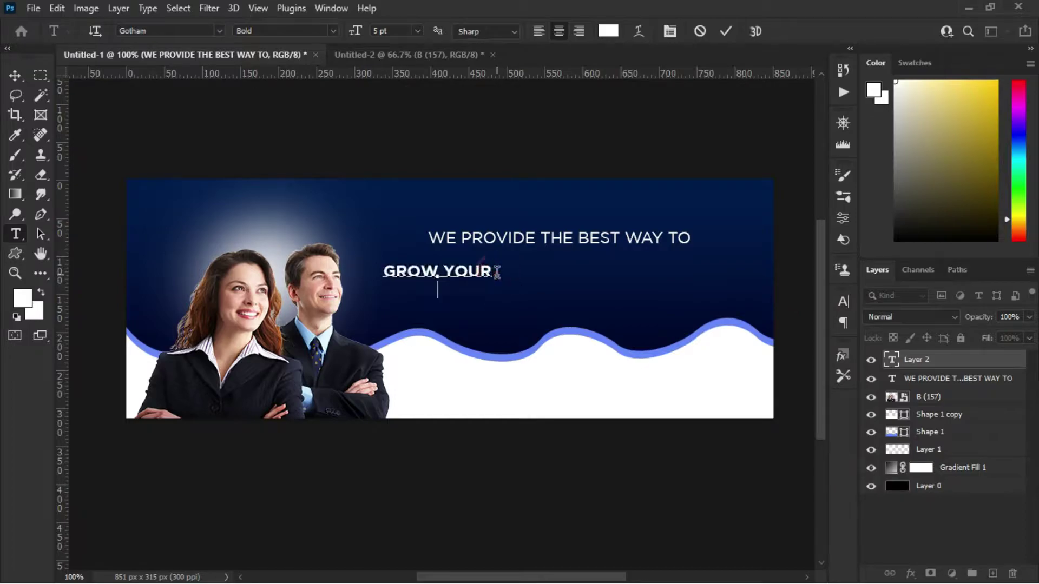
key(Return)
text(BUSINESS)
key(ctrl+a)
click(538, 31)
click(725, 30)
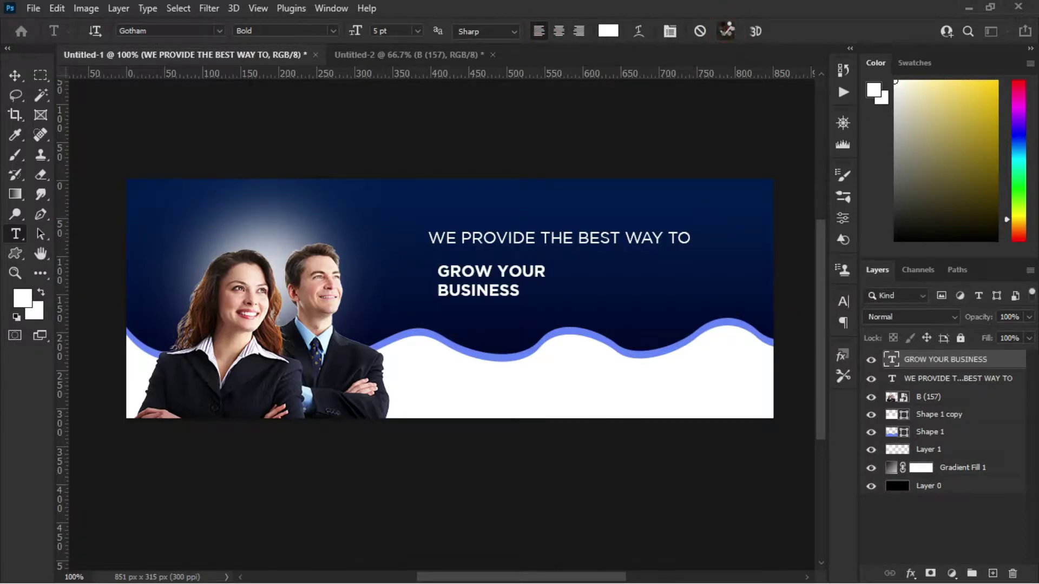
Step: Scale the "GROW YOUR BUSINESS" heading up to about 138%
click(15, 75)
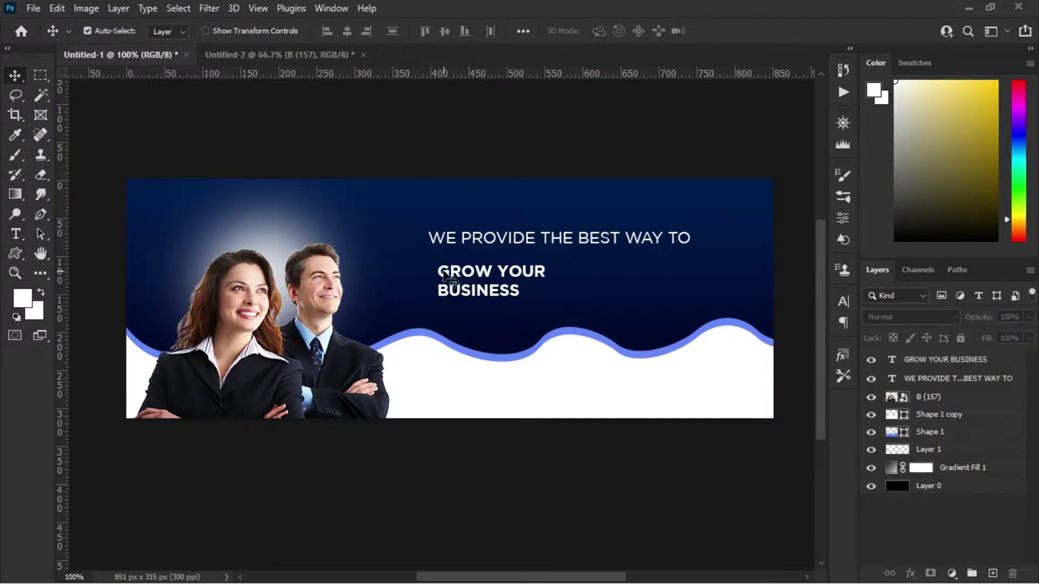
key(ctrl+t)
drag(545, 318, 586, 338)
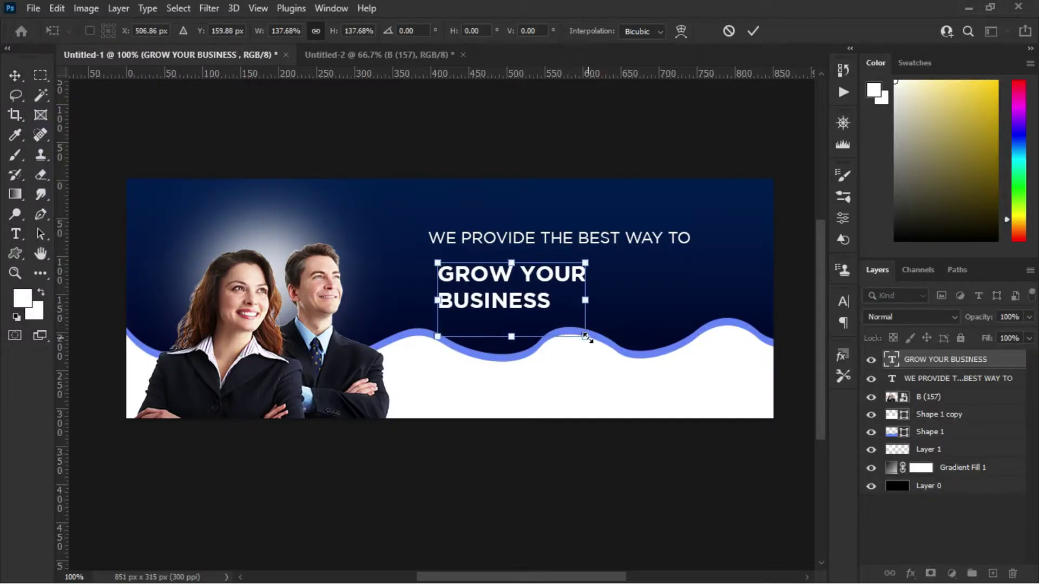
key(Return)
Step: Remove the trailing blank line from the heading and move it to align with the tagline's left edge
key(t)
click(522, 319)
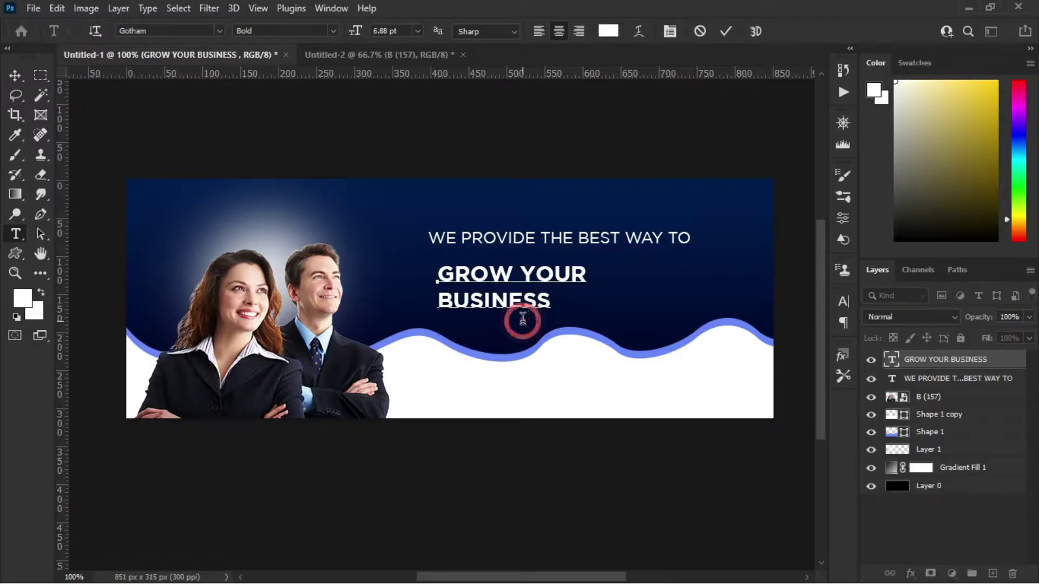
click(726, 30)
key(v)
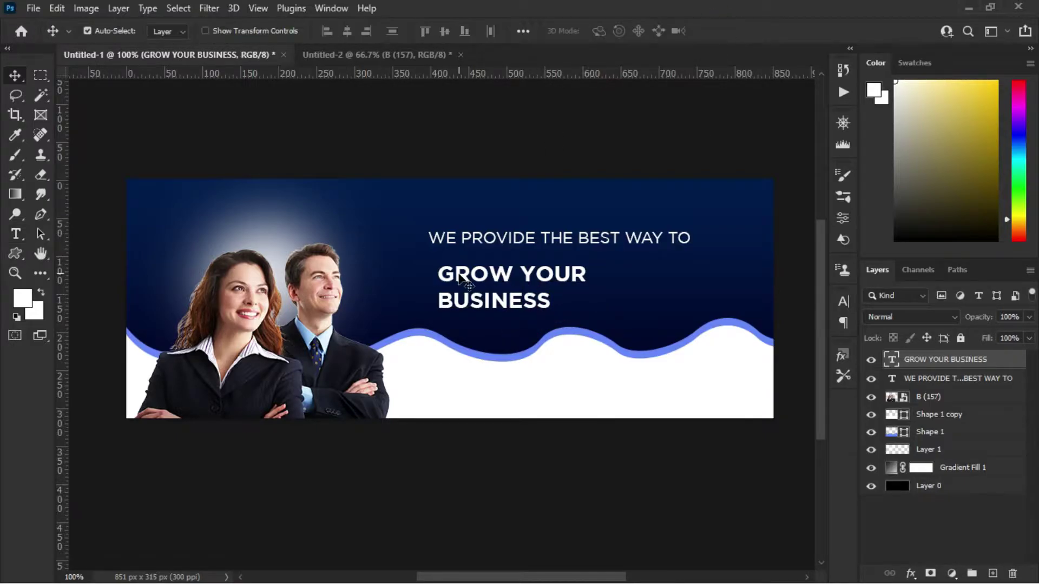
drag(464, 279, 455, 274)
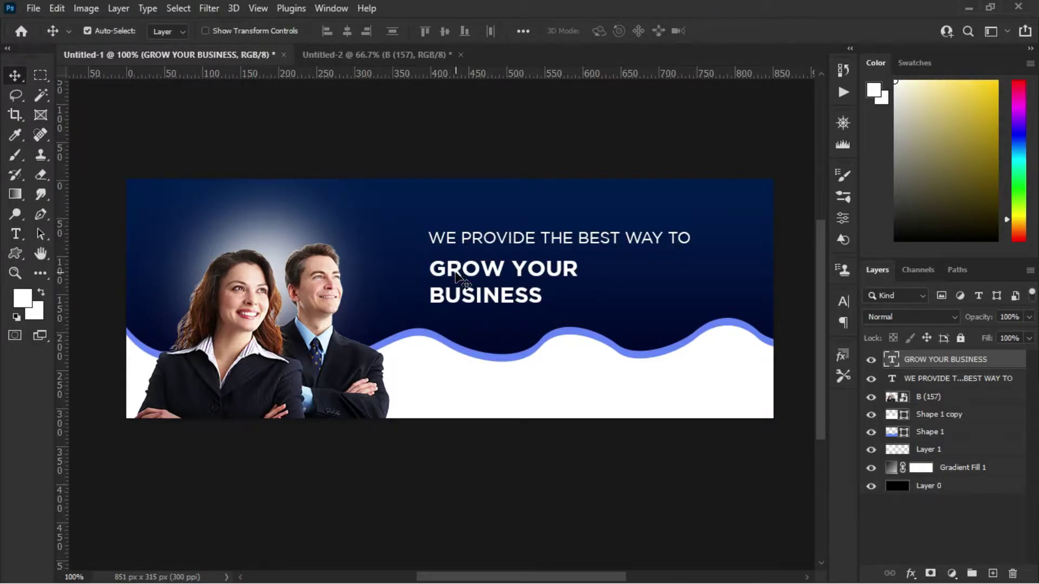
Step: Enlarge the heading a little more and adjust the positions of the heading and tagline so they sit close together
key(ctrl+t)
drag(578, 290, 600, 290)
key(Return)
click(531, 269)
drag(530, 267, 537, 310)
drag(528, 244, 527, 250)
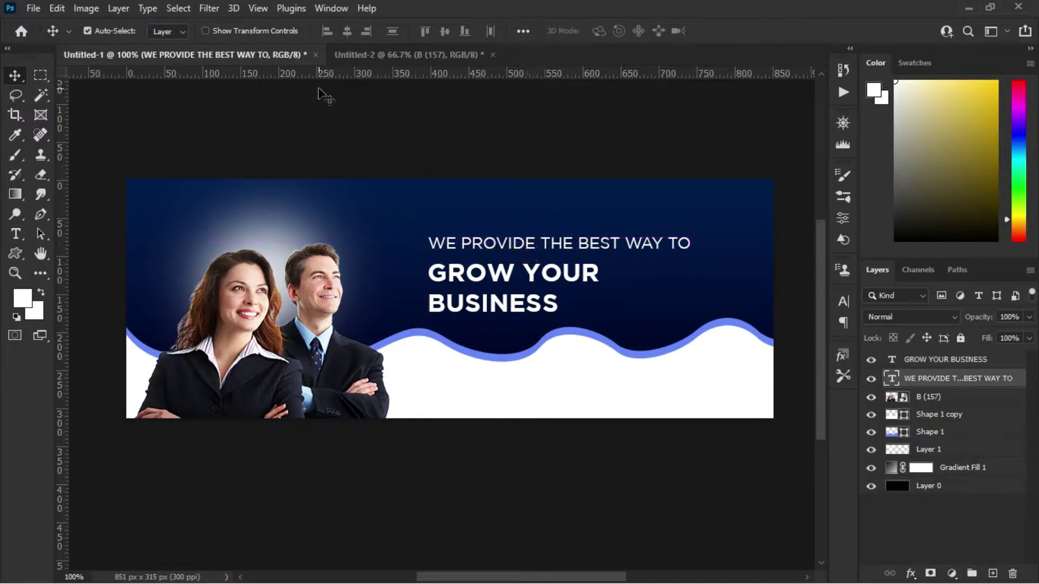
Step: Add the text "AIRLINES COMPANY L.T.D" above the tagline
drag(17, 234, 82, 233)
click(81, 234)
click(470, 197)
key(BackSpace)
text(AIRLINES COMPANY L.T.D)
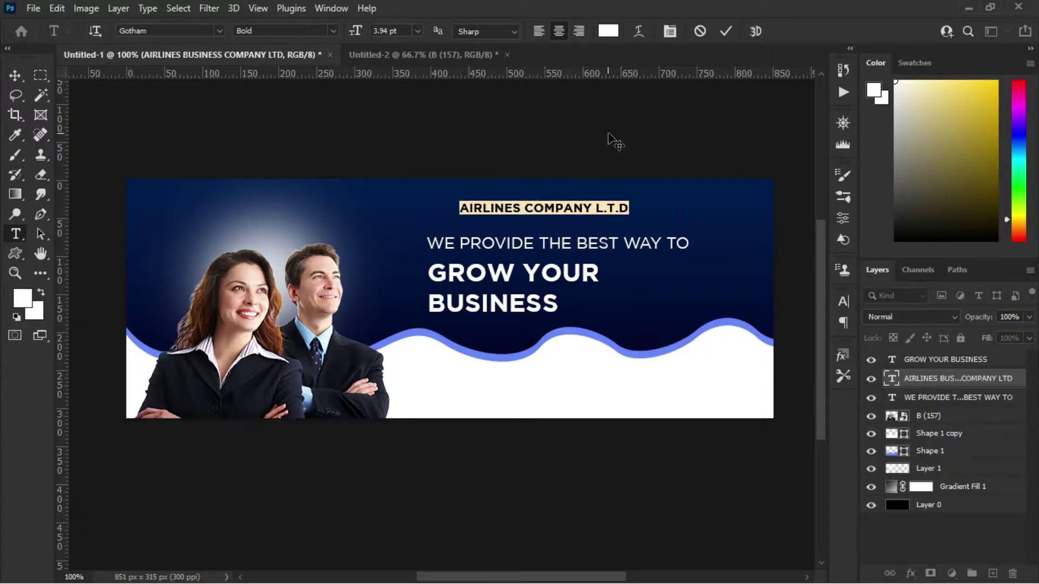
Step: Format the company name as 4 pt Montserrat Medium
drag(357, 31, 358, 32)
click(332, 31)
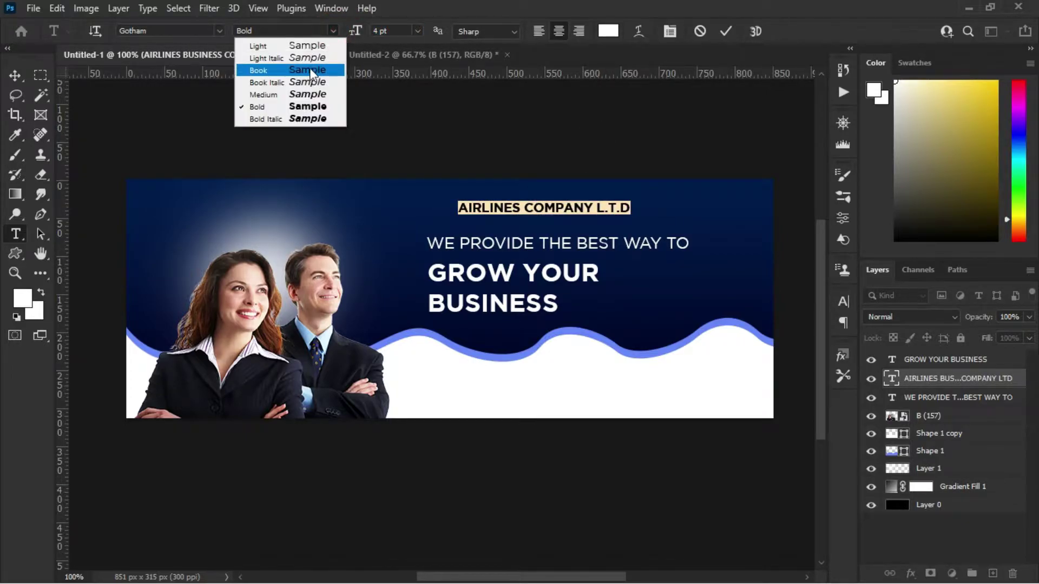
click(309, 69)
click(220, 31)
click(221, 107)
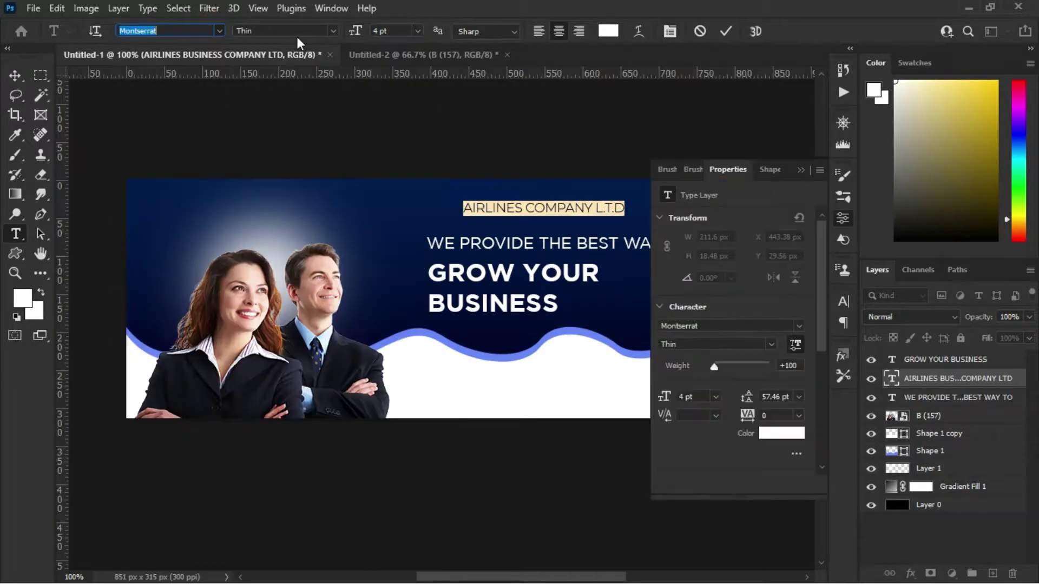
click(333, 32)
click(317, 110)
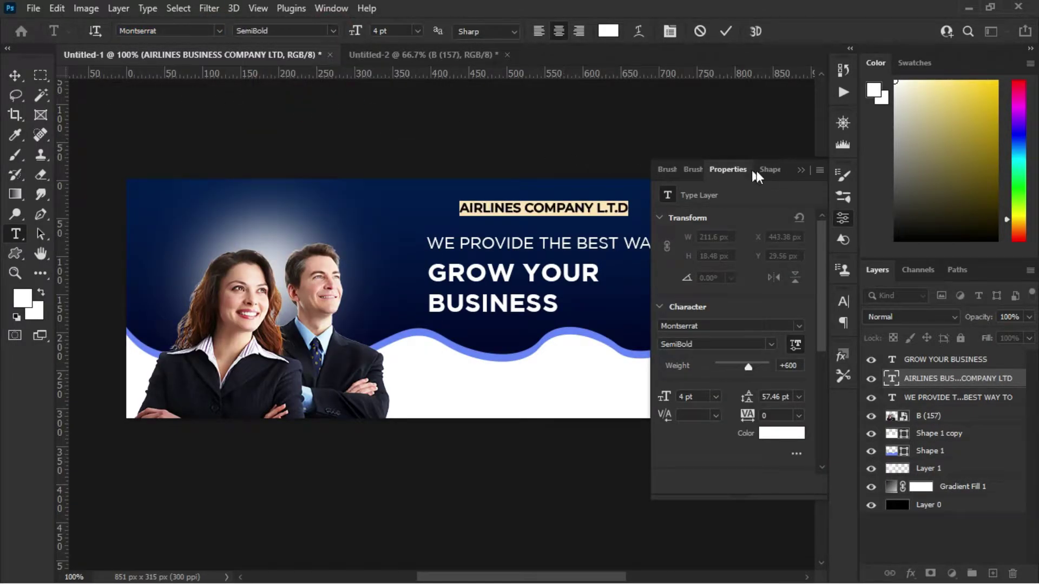
click(332, 31)
click(315, 100)
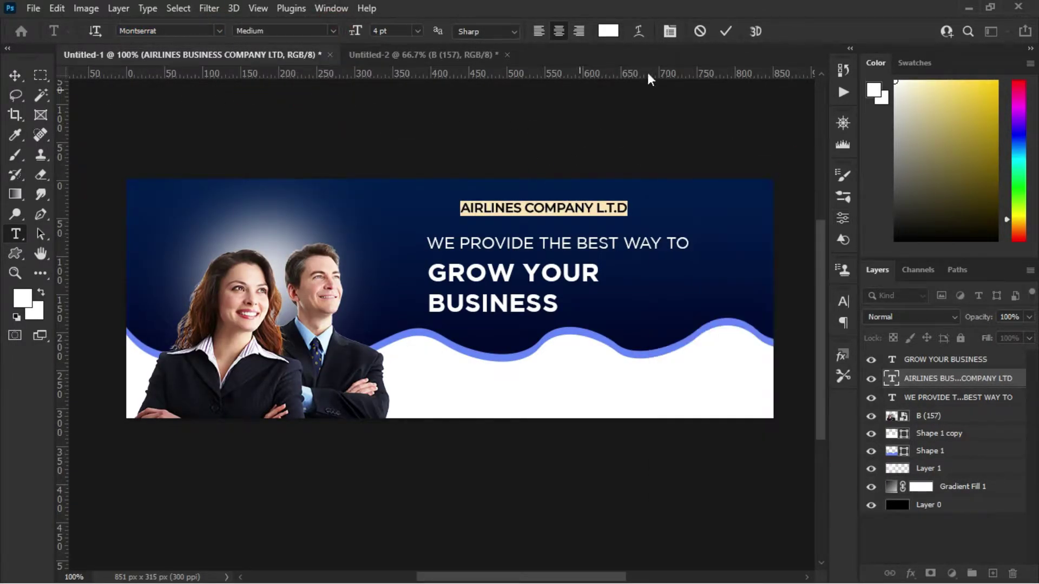
click(725, 30)
Step: Move the company name to align with the tagline's left edge and scale it up slightly
click(15, 76)
drag(483, 211, 451, 211)
key(ctrl+t)
drag(595, 216, 560, 208)
click(753, 31)
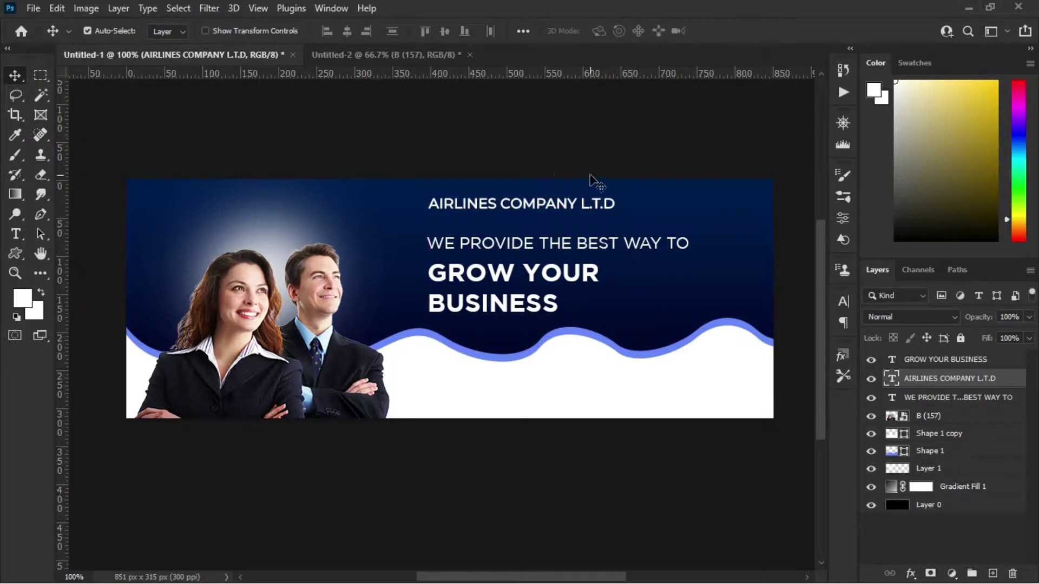
drag(445, 280, 445, 281)
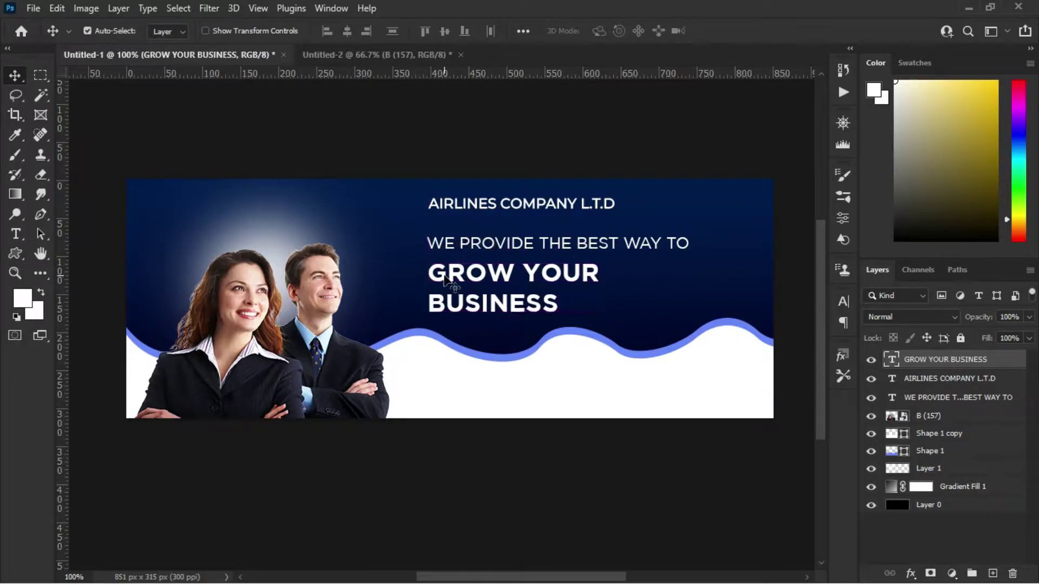
Step: Shift the company name and the tagline up slightly above the heading
click(469, 205)
drag(473, 247, 473, 243)
drag(469, 204, 545, 221)
Step: Draw a thin white rounded bar under the start of the company name and place a copy directly beside it
right_click(15, 254)
click(90, 256)
drag(687, 431, 841, 419)
drag(488, 221, 517, 217)
key(v)
click(251, 167)
click(503, 151)
click(498, 219)
click(12, 260)
Step: Recolor the copied bar with the wave's blue edge color, #6586ff
key(v)
double_click(891, 378)
click(641, 351)
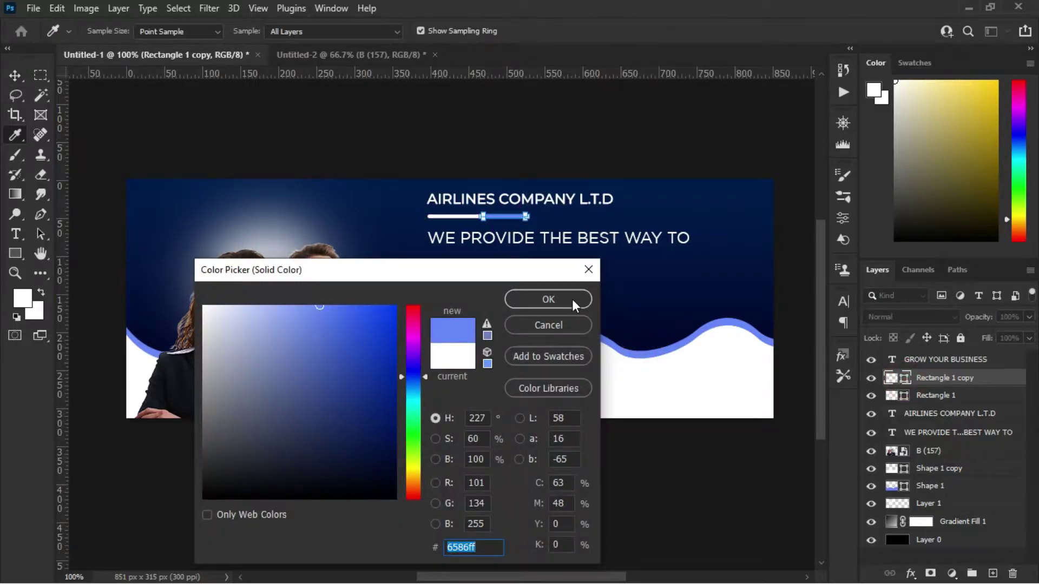
click(572, 300)
click(259, 135)
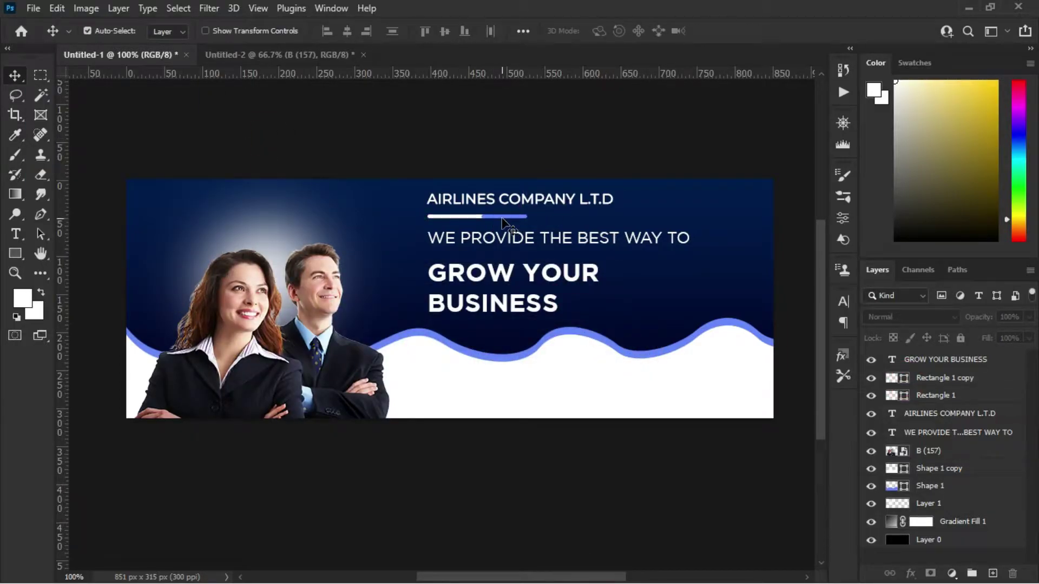
Step: Change the company name's font to Gotham Ultra Italic
click(15, 236)
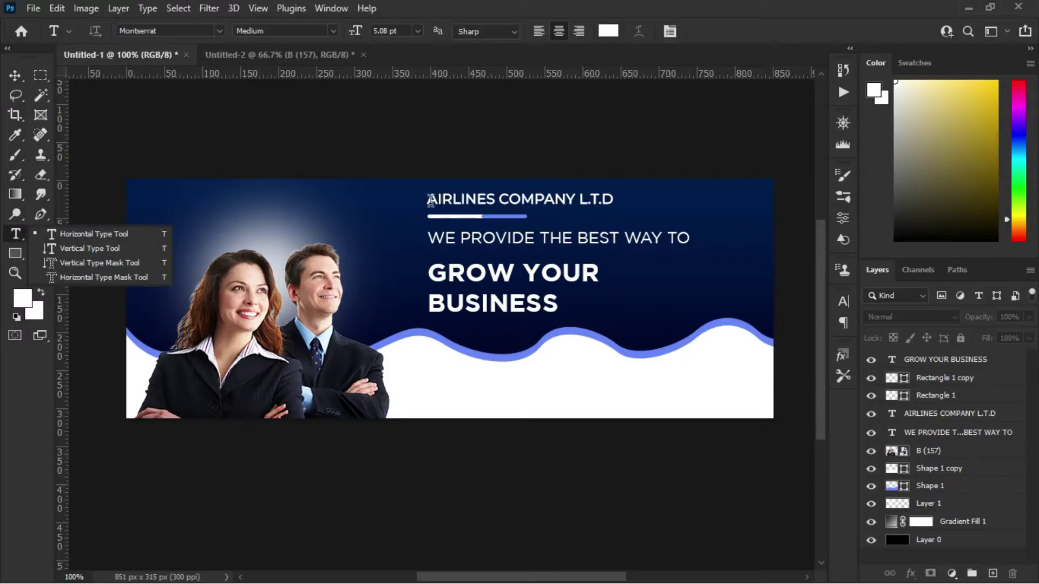
drag(428, 199, 654, 211)
click(338, 31)
click(310, 200)
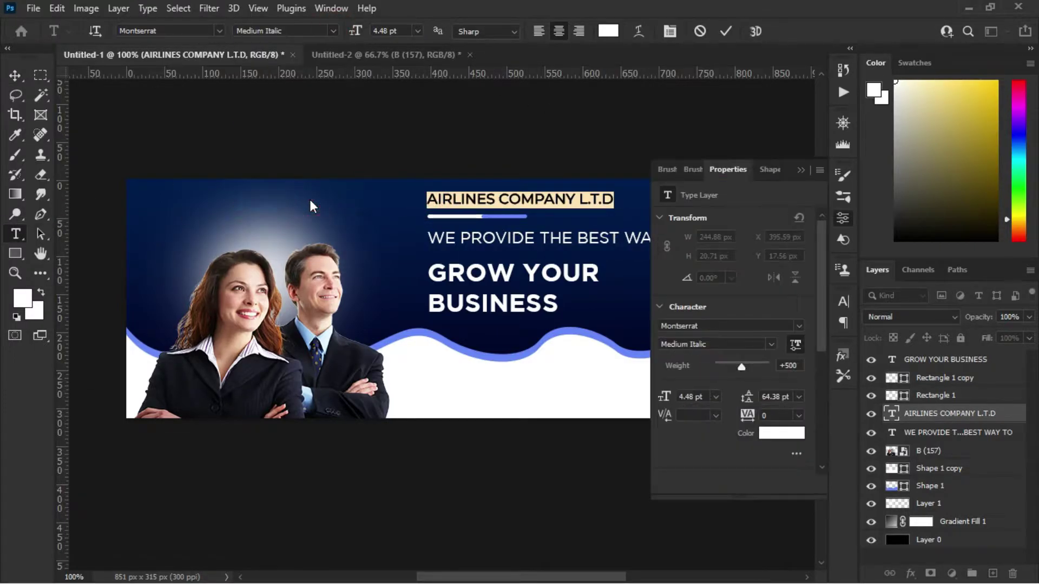
click(219, 31)
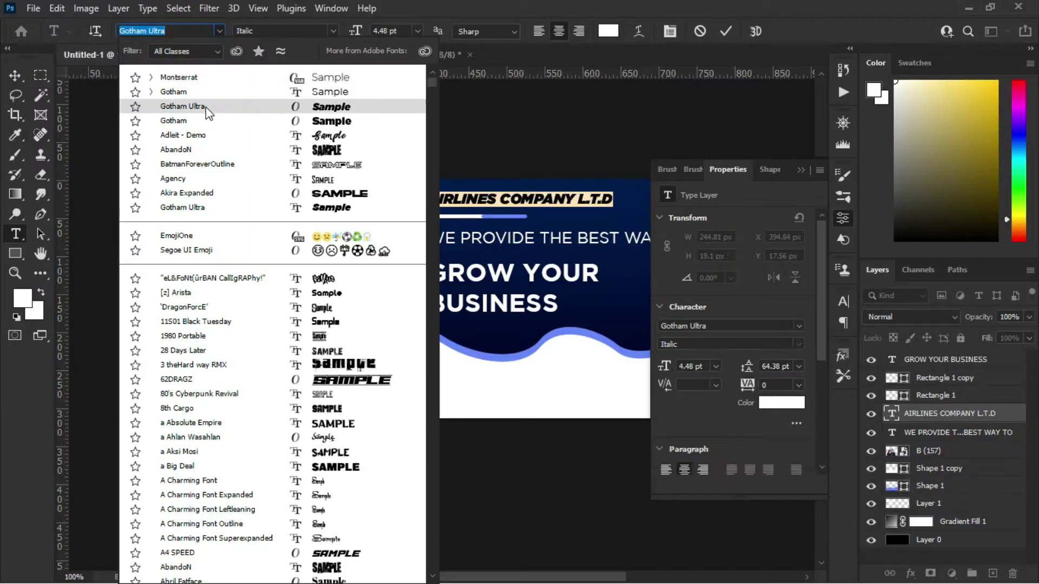
click(162, 106)
click(801, 169)
click(726, 31)
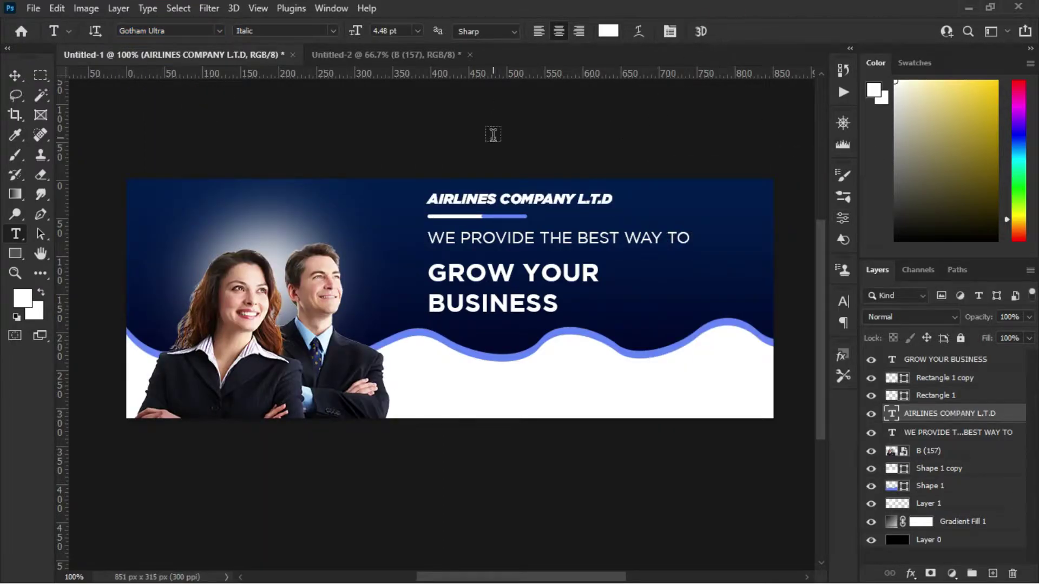
click(15, 76)
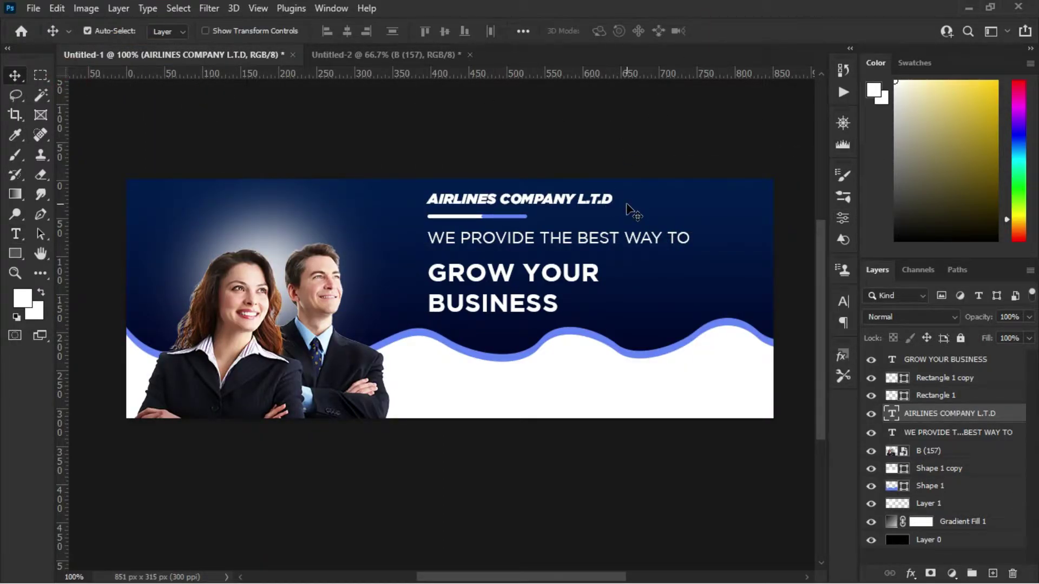
Step: Color the word GROW in the heading with the blue sampled from the wave's edge
click(15, 234)
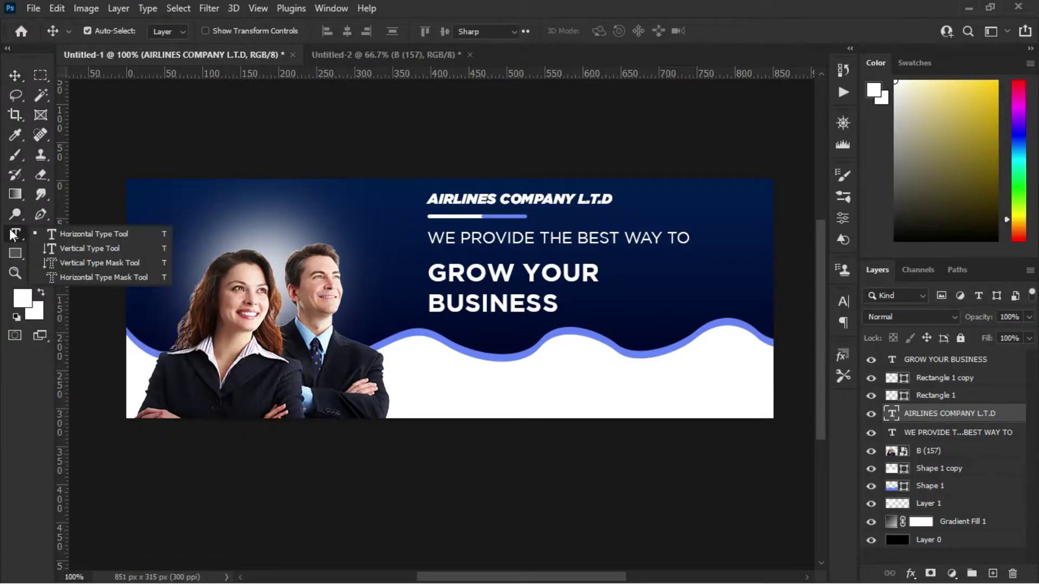
click(515, 274)
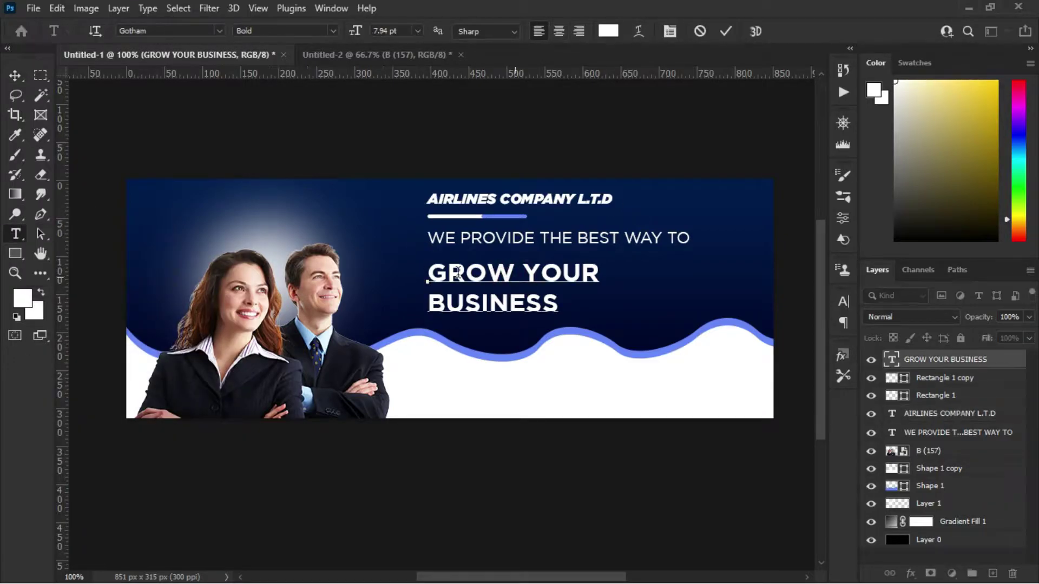
click(608, 30)
click(656, 354)
click(574, 301)
click(725, 31)
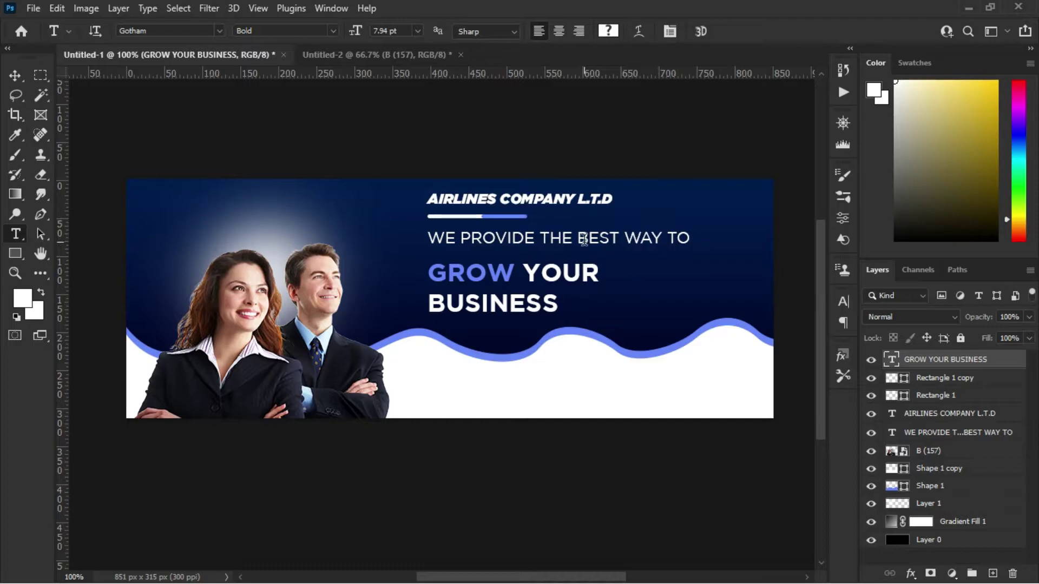
Step: Color the word BEST in the tagline with the same blue as the wave's edge
drag(583, 228, 693, 238)
click(626, 234)
drag(626, 234, 578, 238)
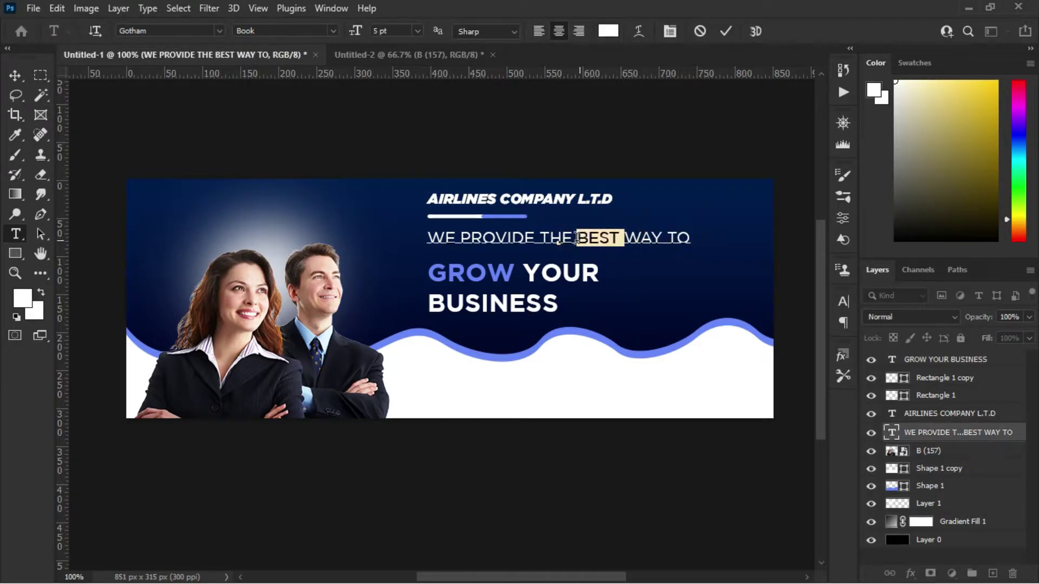
click(609, 32)
click(659, 355)
click(549, 302)
click(726, 31)
Step: Set the company name's font to Montserrat Medium
drag(613, 199, 426, 199)
click(220, 31)
click(211, 90)
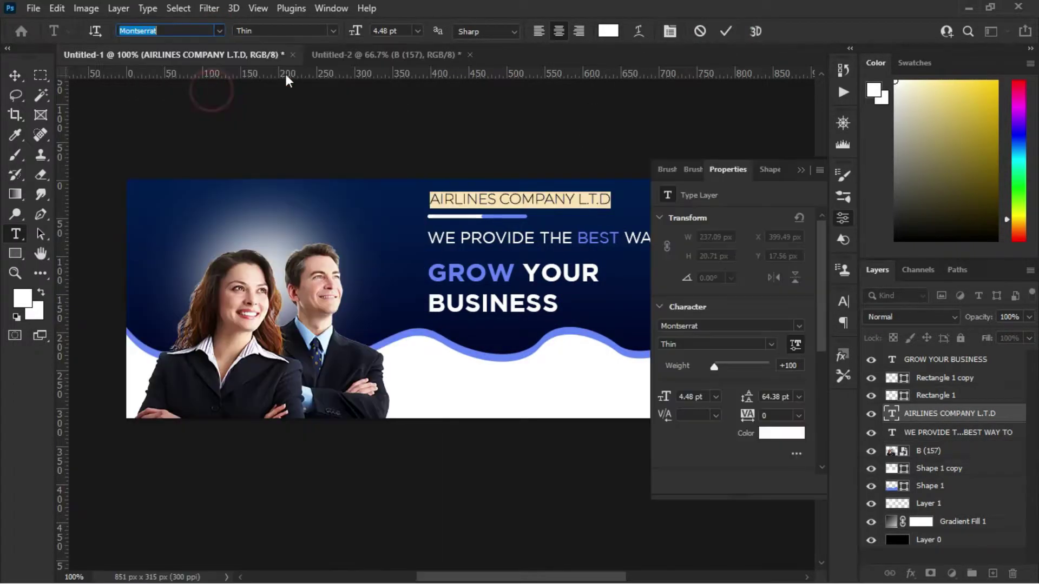
click(332, 31)
click(273, 225)
click(725, 32)
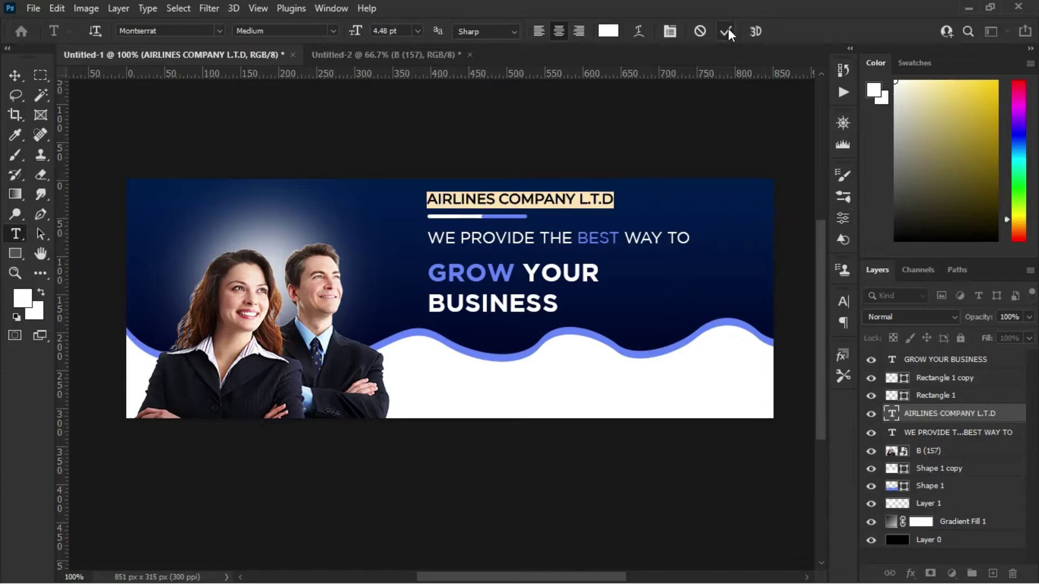
click(727, 31)
Step: Add the text "READ MORE" in black (000000) at 3 pt on the white area below the wave
click(442, 392)
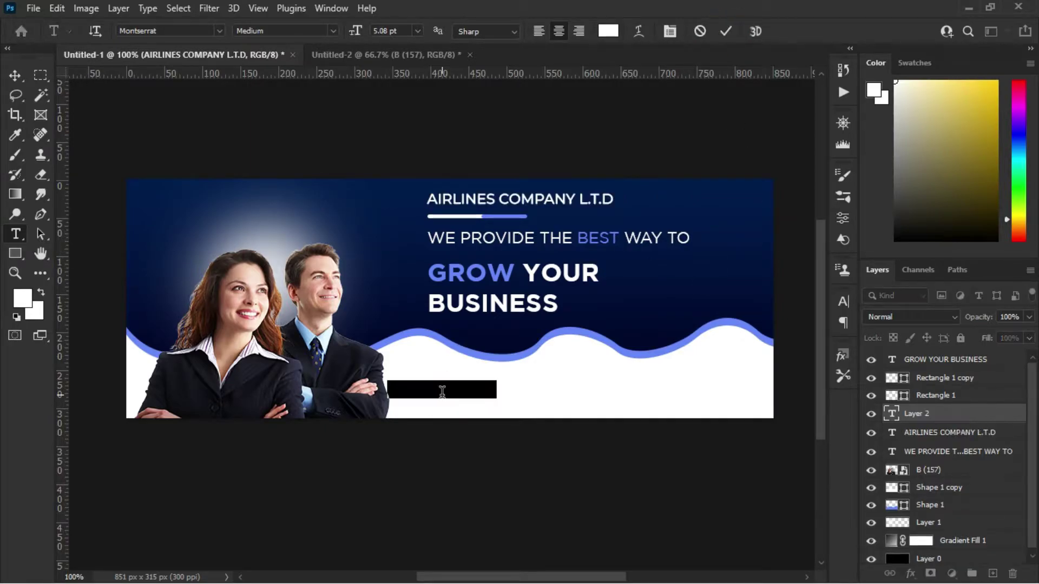
key(BackSpace)
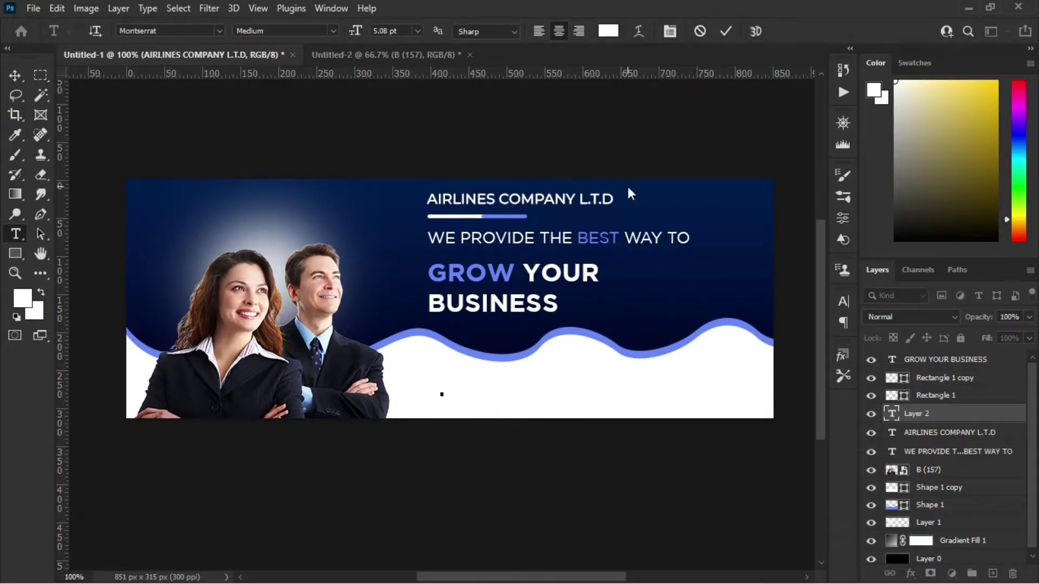
click(608, 30)
text(000000)
click(533, 304)
text(READ MORE)
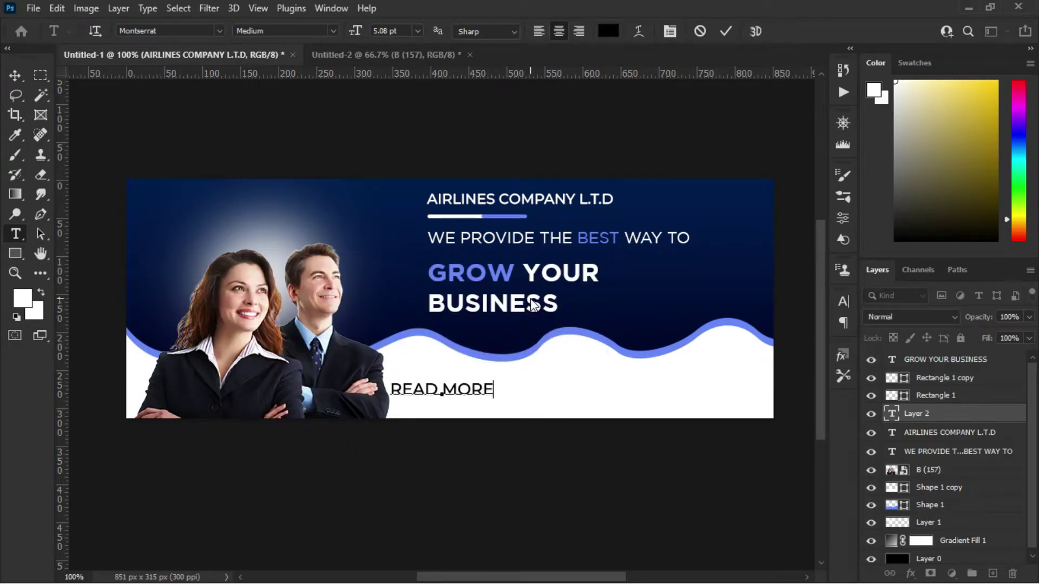
drag(384, 395, 529, 373)
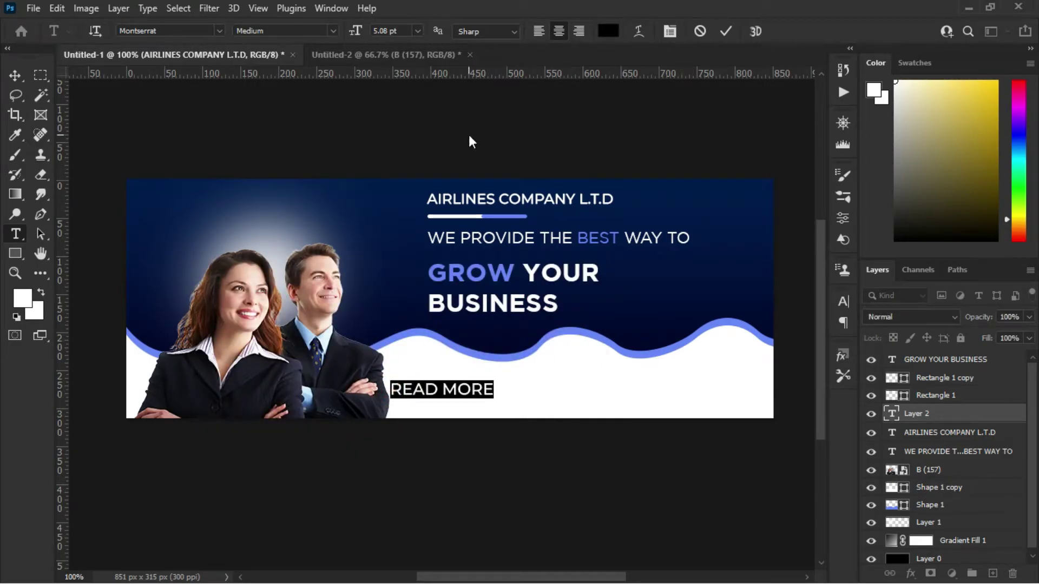
drag(354, 31, 350, 30)
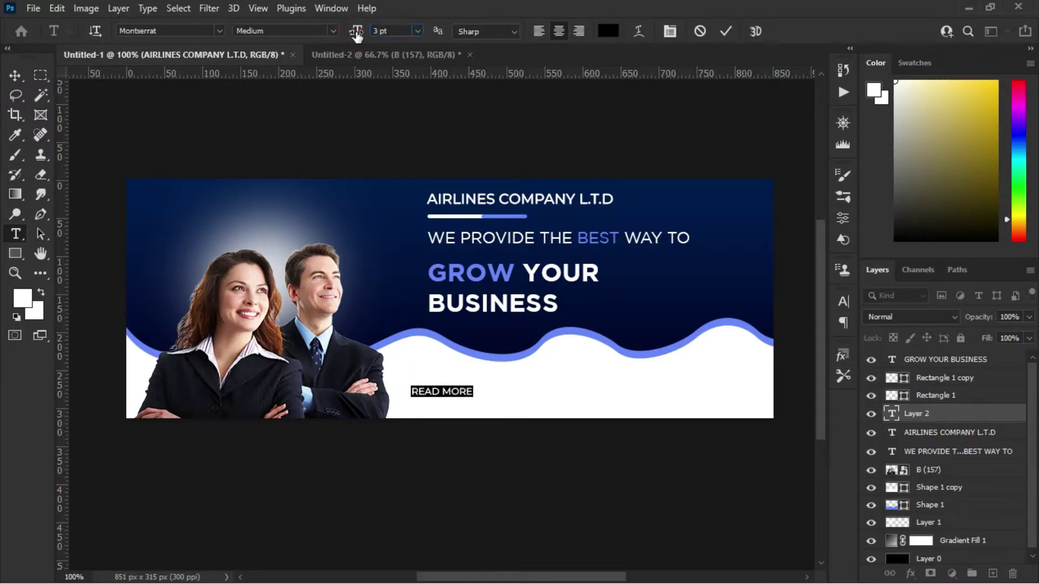
click(725, 31)
Step: Draw a 179 x 24 px rectangle beside the READ MORE text and fill it with the dark blue linear gradient
right_click(15, 254)
click(65, 252)
drag(501, 373, 636, 391)
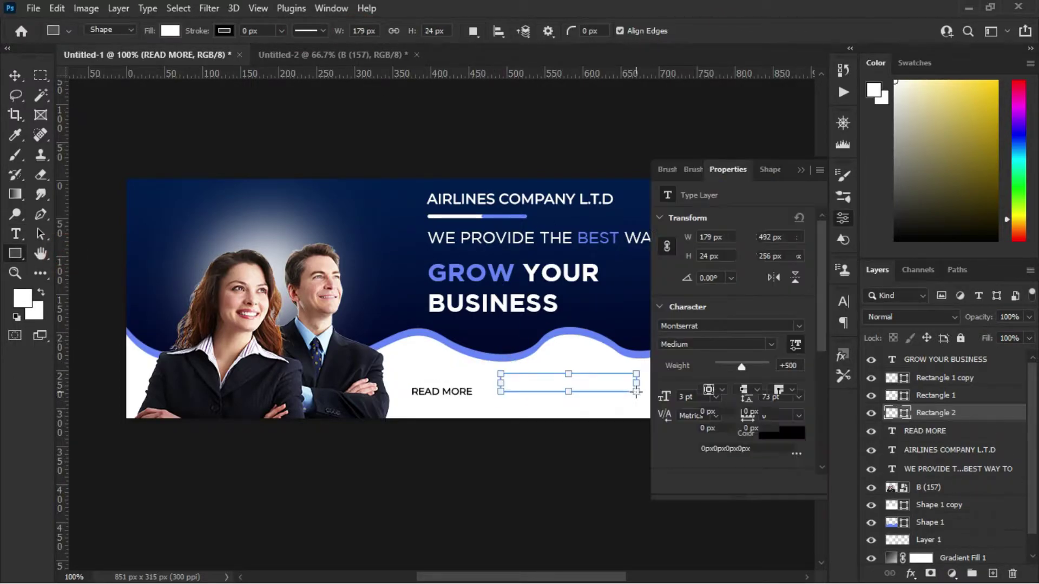
click(708, 331)
click(614, 309)
click(587, 272)
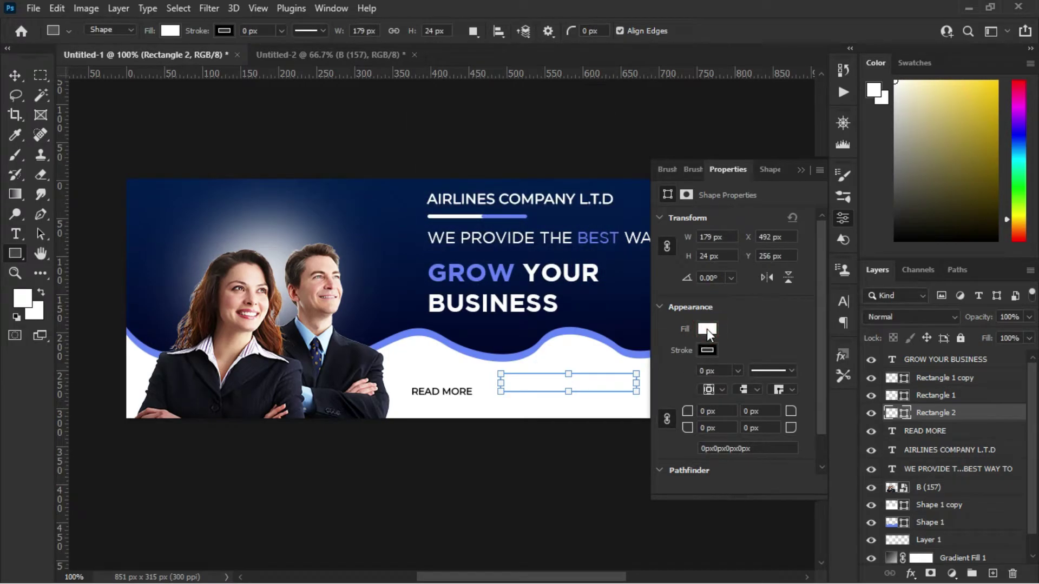
click(703, 328)
click(669, 406)
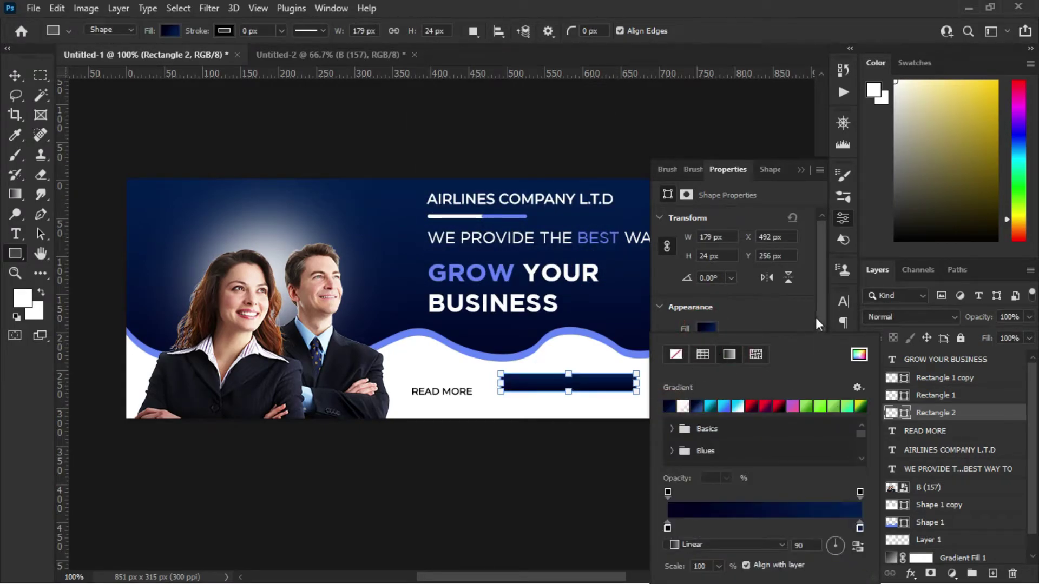
click(800, 169)
Step: Round the gradient rectangle's corners to 12 px and narrow it to 129 px
click(844, 219)
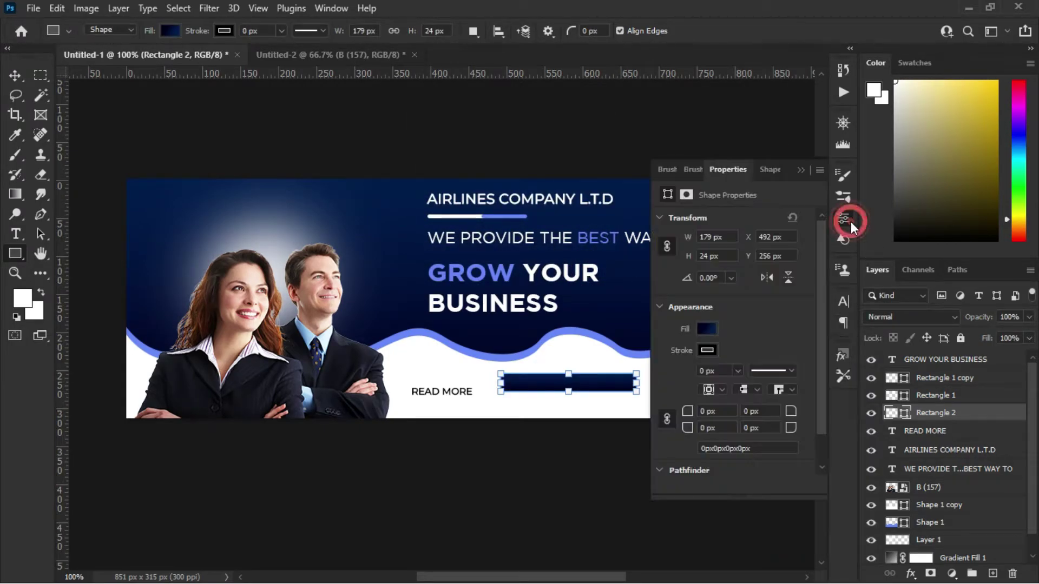
drag(780, 436, 819, 435)
drag(639, 383, 597, 383)
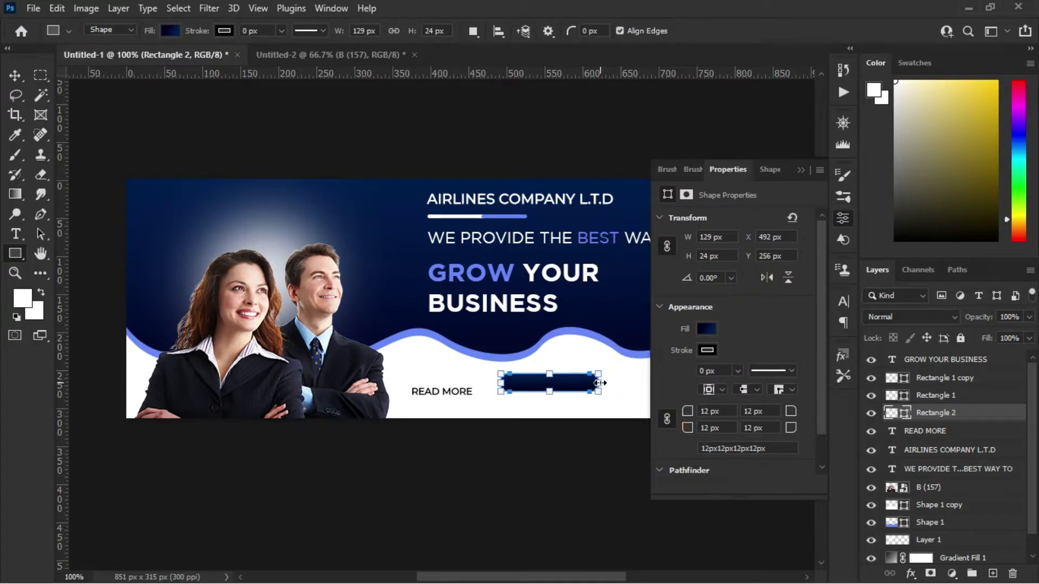
click(800, 169)
Step: Move the rounded button shape just below the READ MORE text and scale it down slightly
click(12, 76)
click(654, 395)
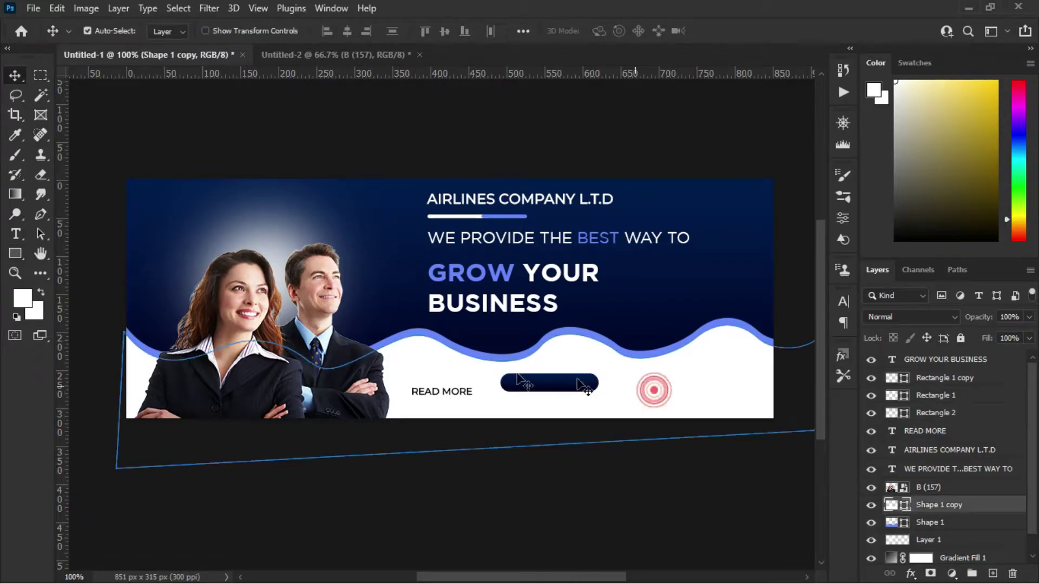
click(510, 469)
mouse_move(466, 396)
mouse_down()
mouse_move(565, 389)
mouse_move(466, 393)
mouse_up()
key(ctrl+t)
key(ctrl+plus)
drag(566, 454, 496, 459)
key(Return)
drag(770, 504, 452, 415)
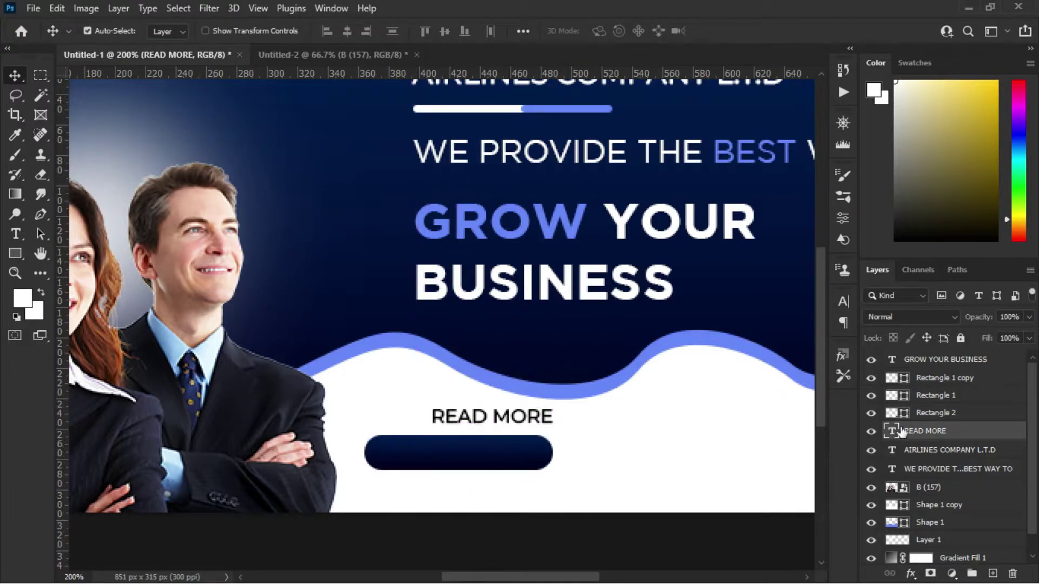
Step: Raise the READ MORE text layer above the three rectangle layers
key(ctrl+])
key(ctrl+])
key(ctrl+])
Step: Set the READ MORE text to Montserrat Bold and color it white
key(t)
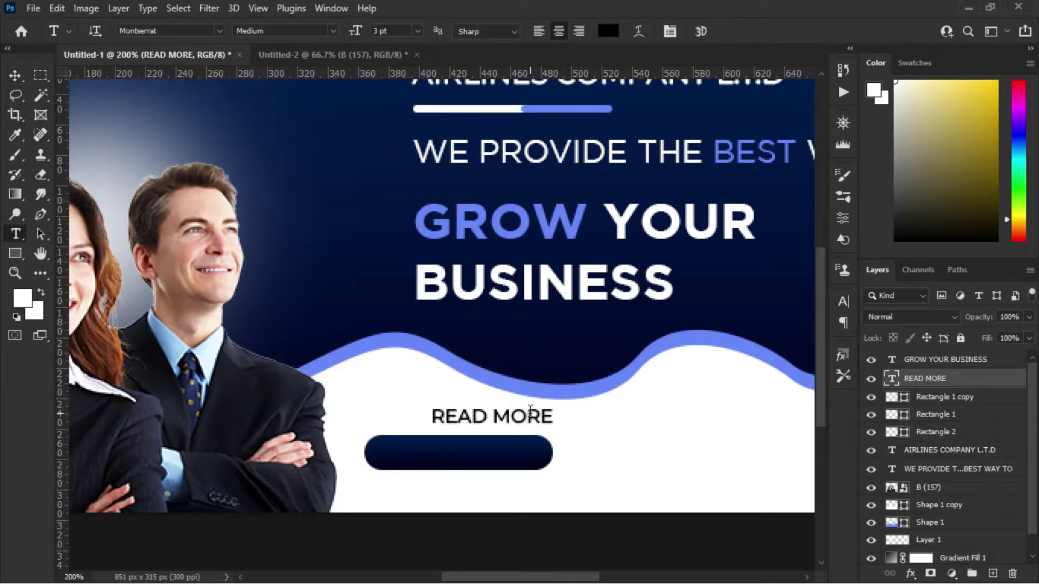
drag(555, 416, 423, 417)
click(302, 31)
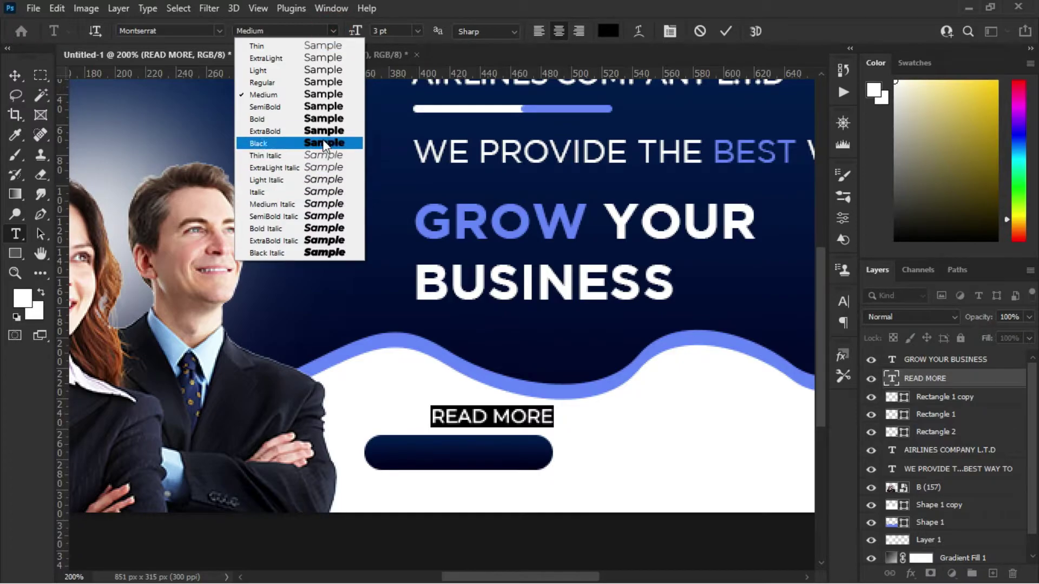
click(265, 118)
click(843, 218)
click(774, 436)
drag(276, 331, 198, 303)
click(542, 301)
click(802, 171)
click(725, 31)
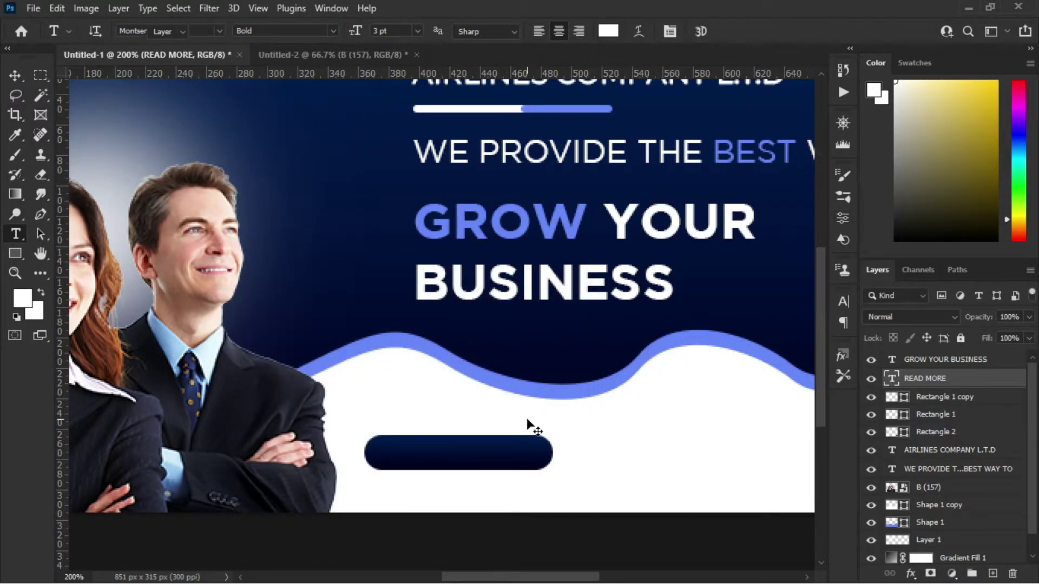
Step: Place the READ MORE text on the rounded button, leaving room at the button's right end
key(v)
drag(497, 411, 454, 454)
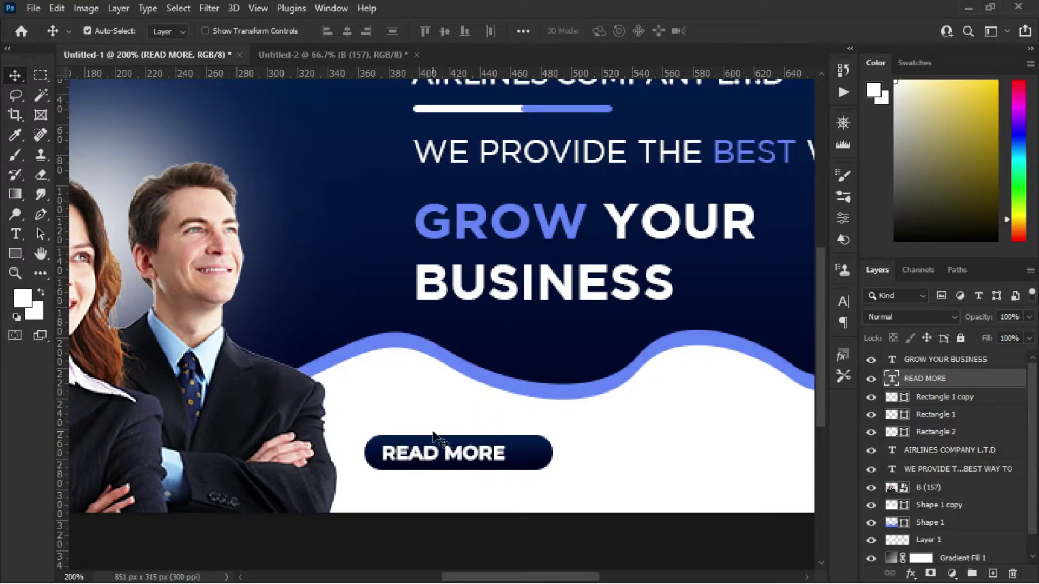
key(ctrl+minus)
Step: Change the READ MORE text's weight to Medium
key(t)
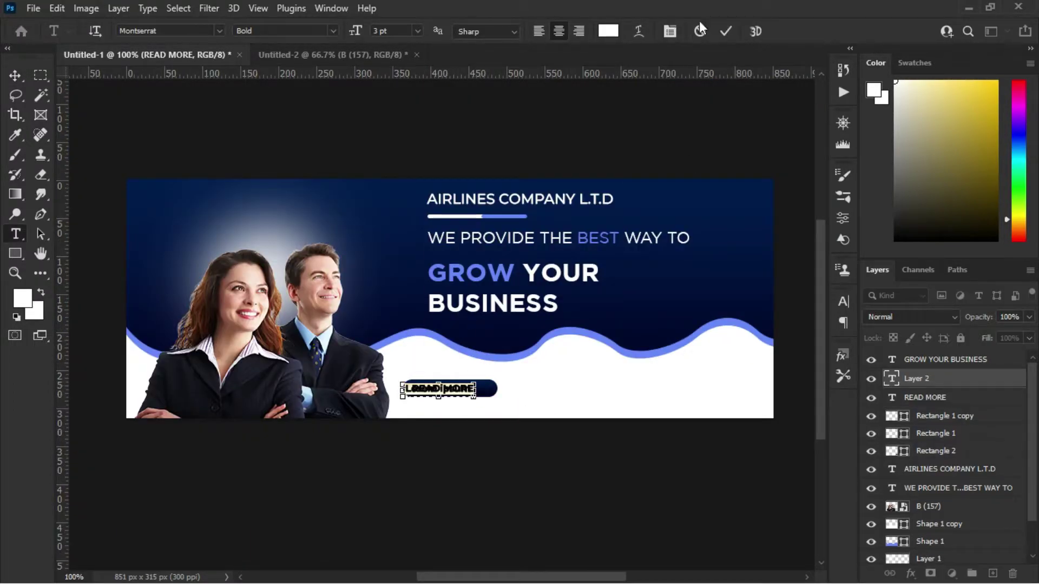
triple_click(472, 388)
click(332, 30)
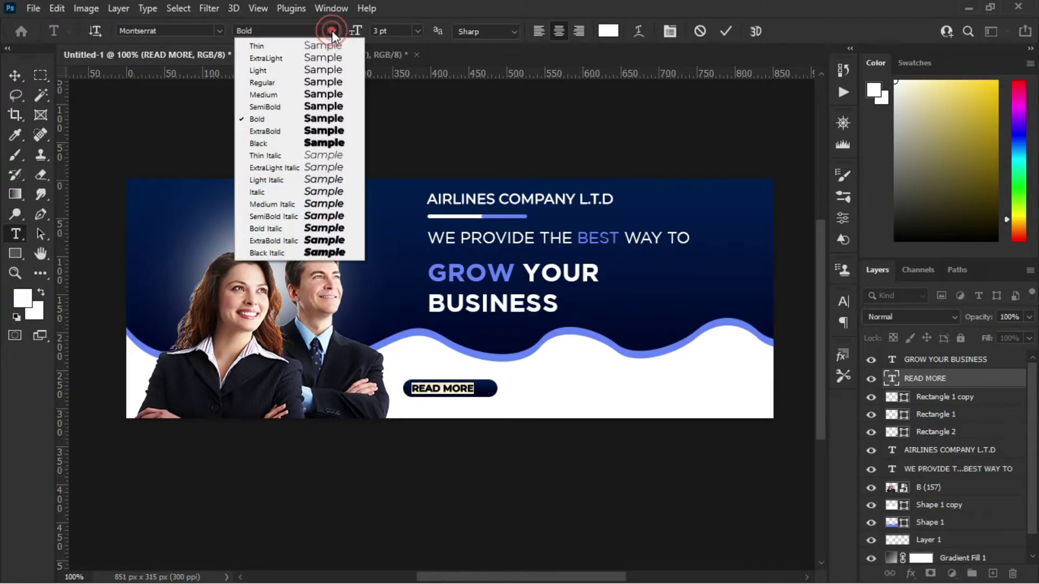
click(315, 93)
click(800, 171)
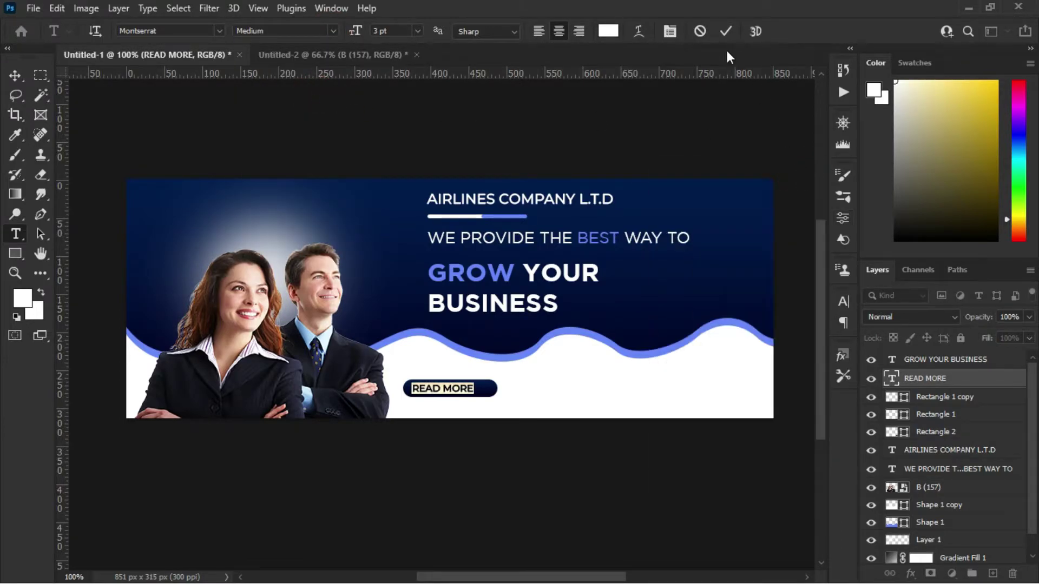
click(724, 31)
key(v)
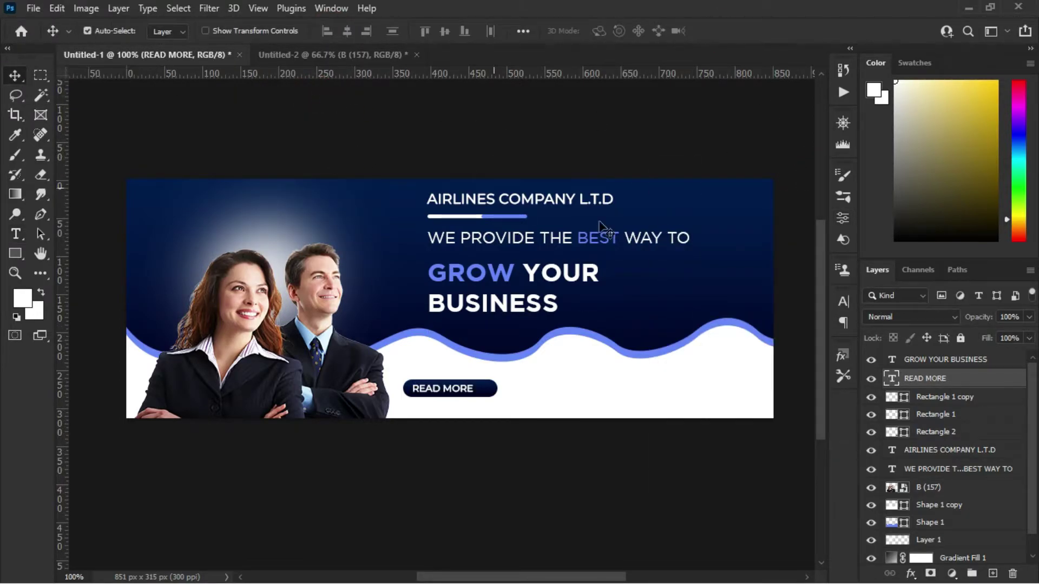
Step: Add a chevron arrow from the source shapes set beside the heading's left edge and make it white
click(844, 271)
click(670, 330)
click(674, 310)
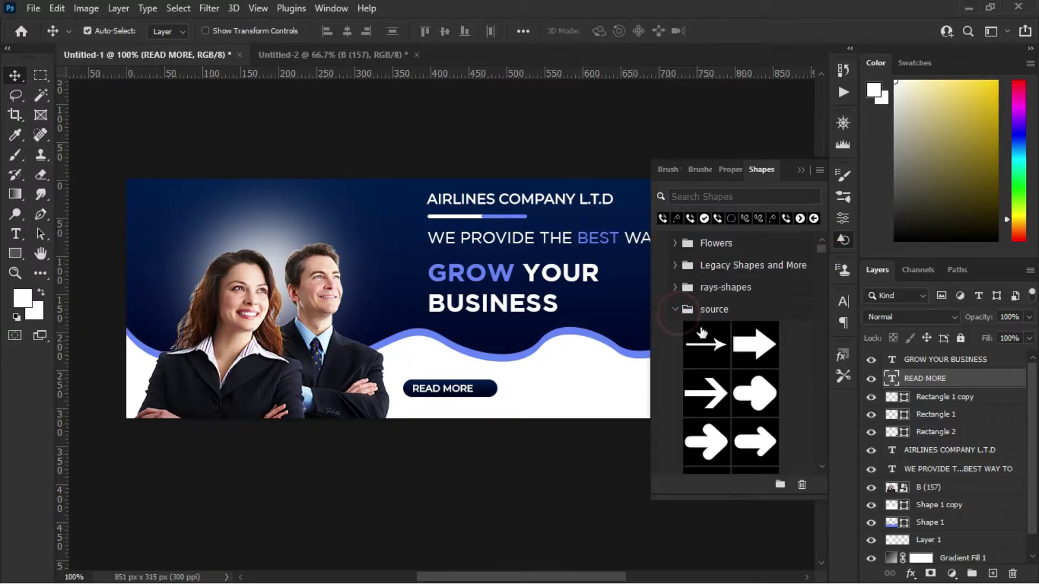
scroll(756, 365, down, 3)
scroll(755, 365, down, 2)
drag(713, 326, 379, 241)
drag(591, 494, 413, 204)
click(318, 31)
drag(347, 128, 398, 270)
drag(340, 34, 328, 42)
click(800, 171)
click(742, 32)
ctrl+click(399, 226)
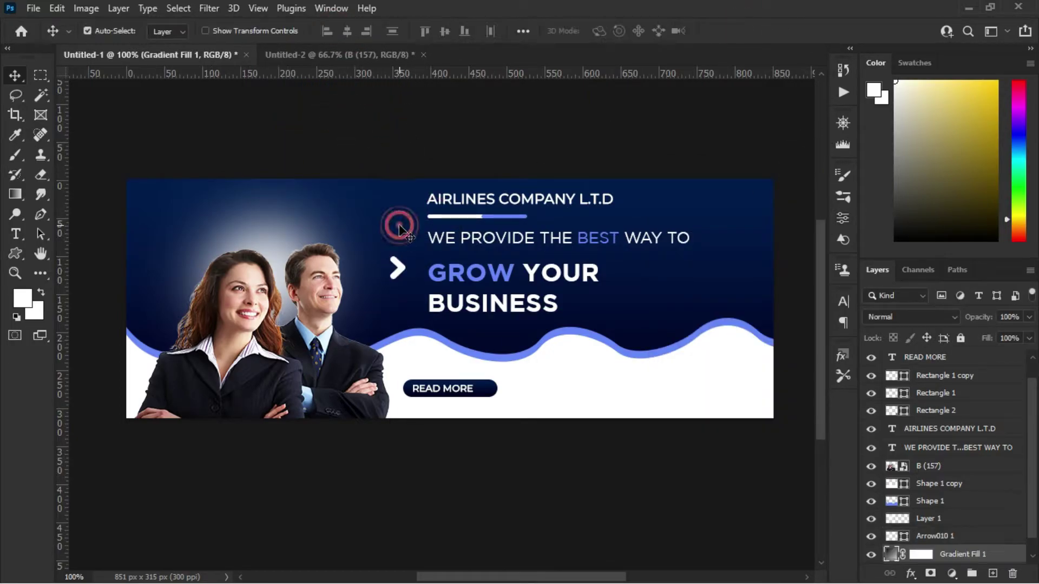
Step: Move the white chevron arrow to the right end of the READ MORE button and bring its layer above the button shape
drag(399, 268, 486, 394)
click(505, 399)
click(870, 414)
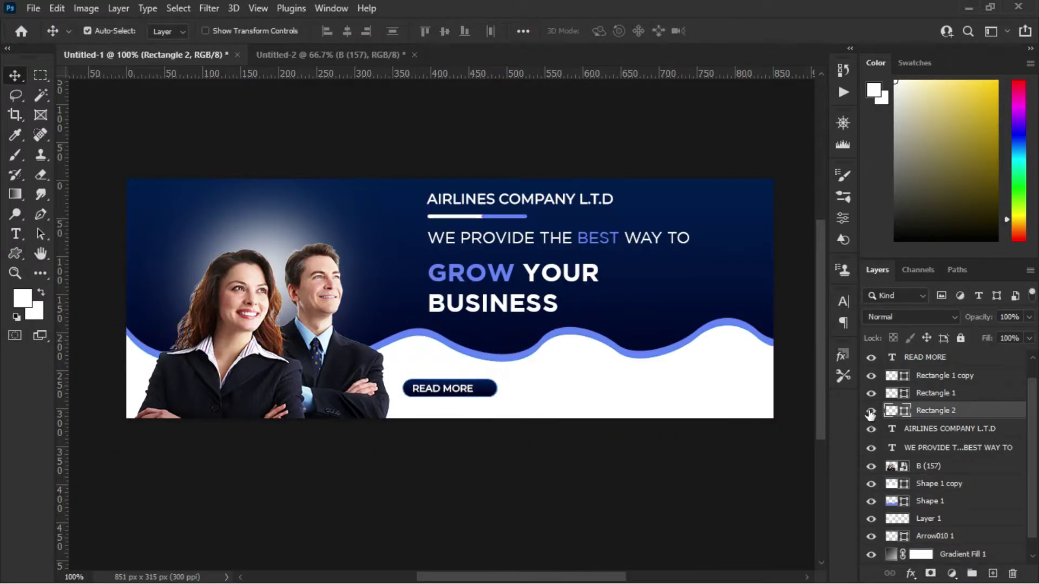
drag(1032, 443, 1033, 446)
drag(960, 537, 965, 364)
drag(487, 388, 486, 386)
click(521, 392)
click(486, 388)
Step: Adjust the chevron arrow's size and position so it fits neatly after the READ MORE text
key(ctrl+t)
key(ctrl+plus)
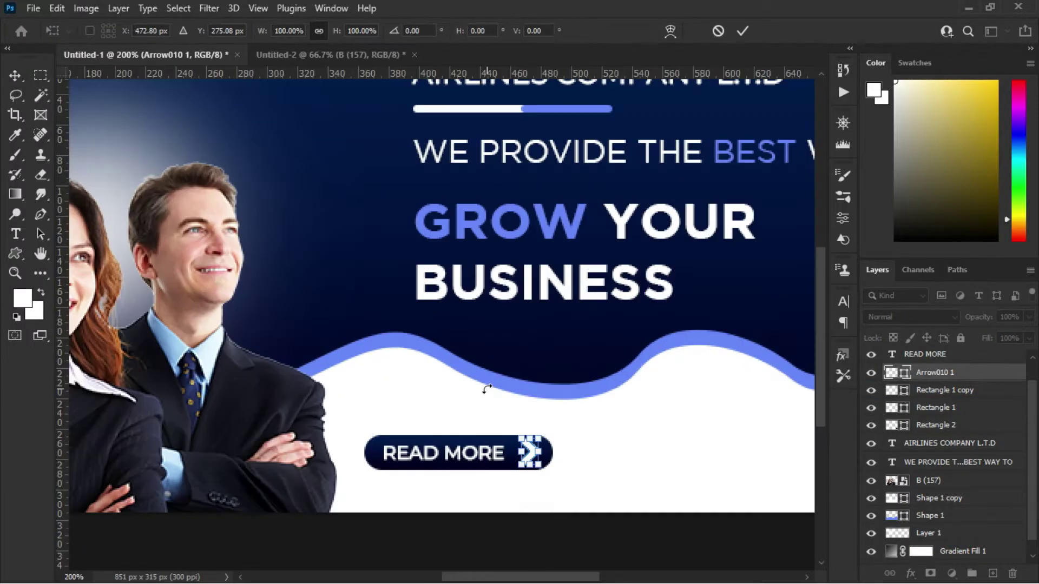
drag(522, 439, 529, 453)
key(Return)
ctrl+click(601, 454)
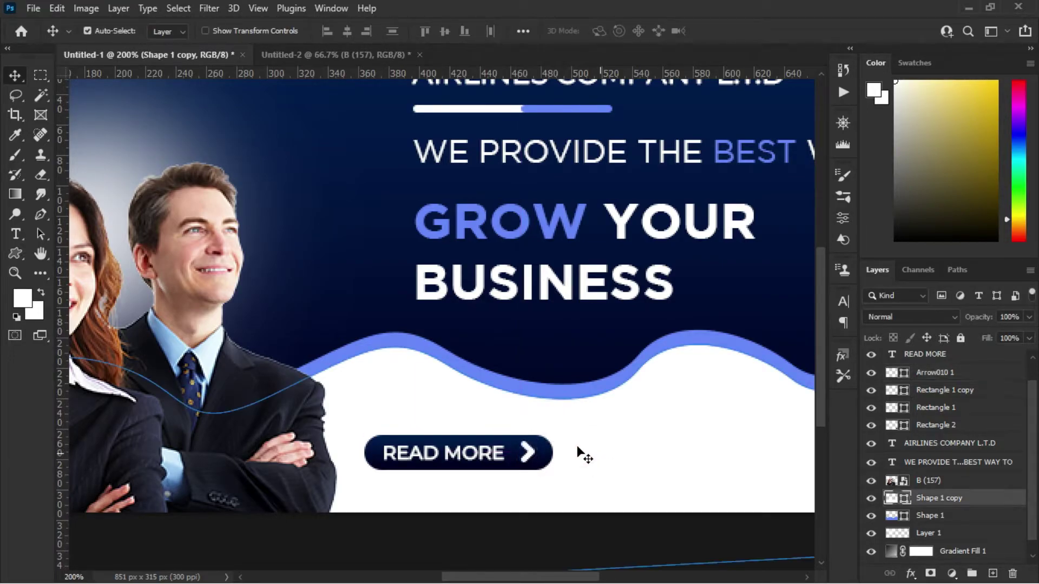
ctrl+click(555, 345)
key(ctrl+minus)
key(ctrl+minus)
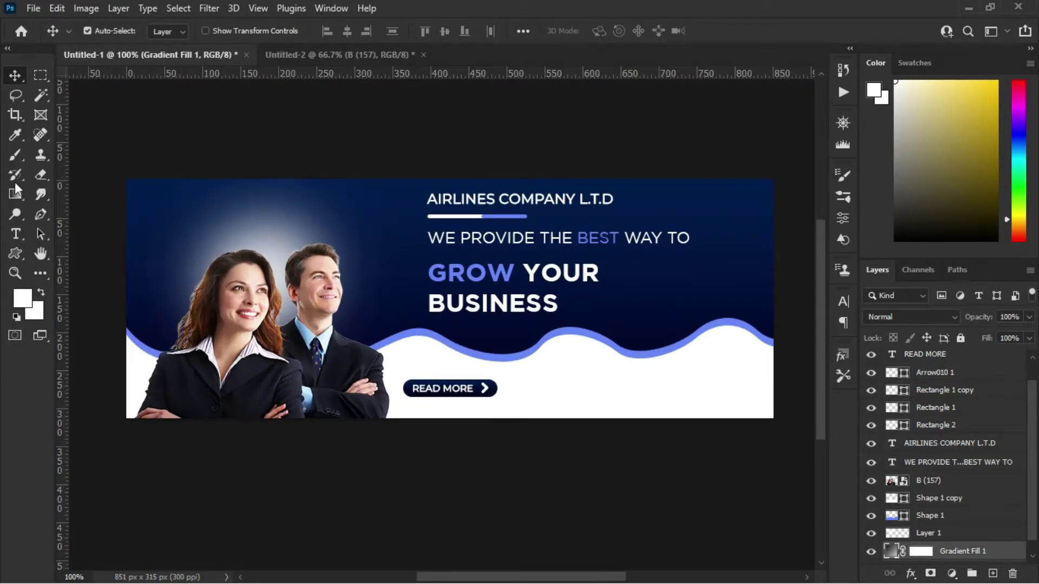
click(15, 233)
click(60, 233)
click(558, 394)
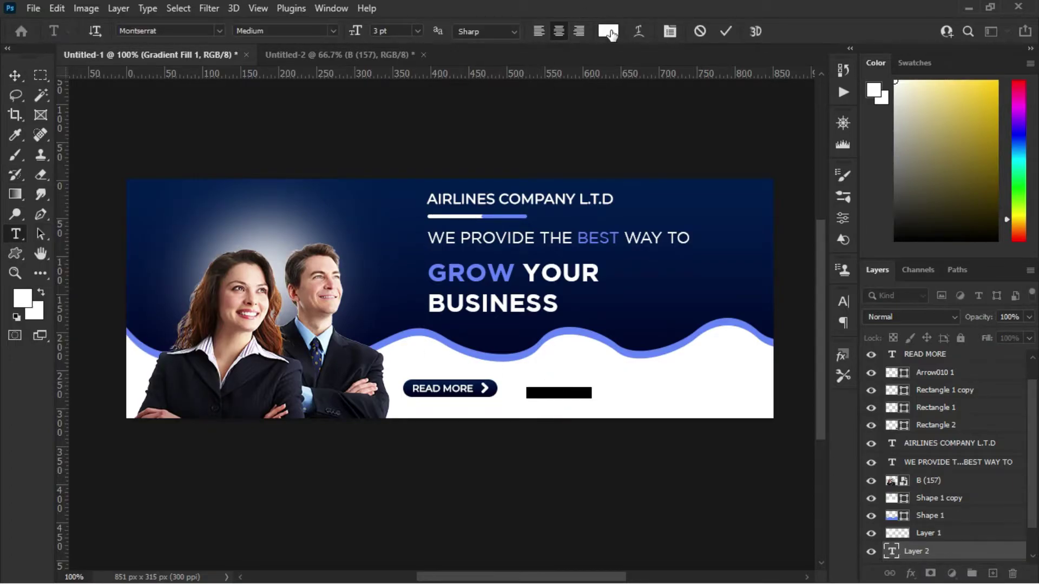
click(608, 31)
click(614, 266)
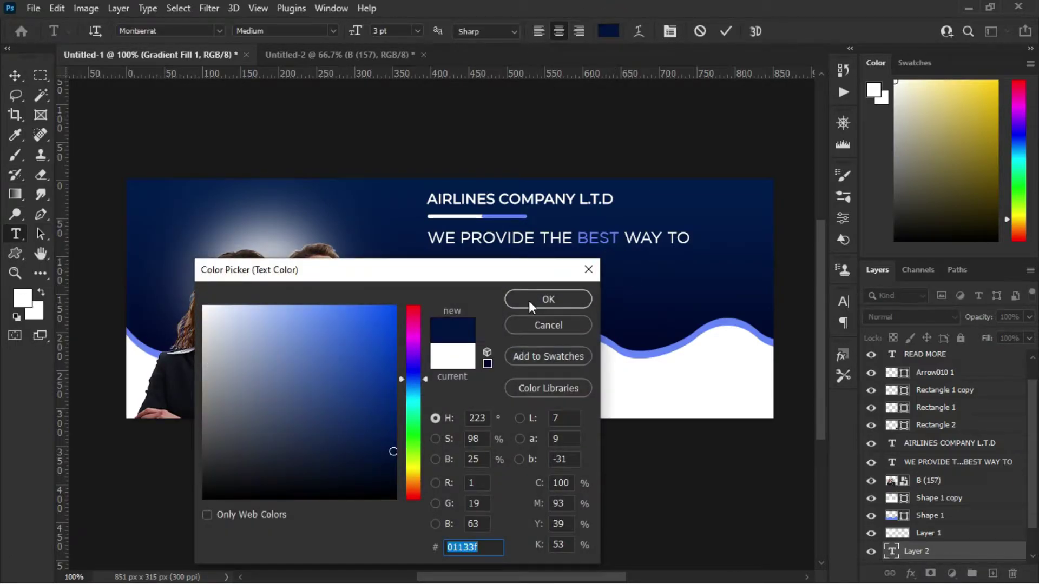
click(529, 303)
key(BackSpace)
drag(962, 552, 951, 360)
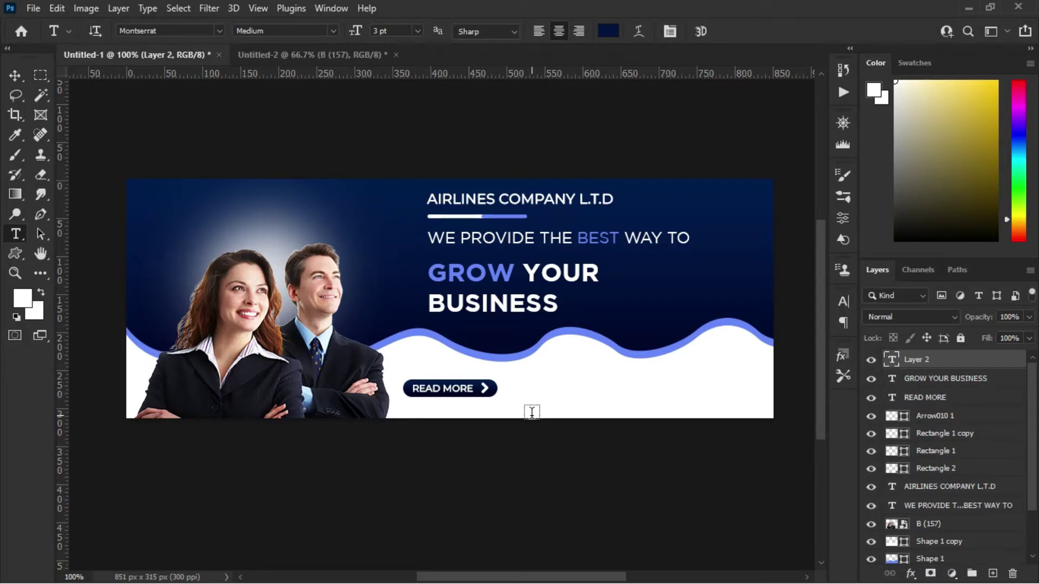
click(1015, 573)
Step: Add the contact phone number beside the READ MORE button in black Gotham Bold text, 5 pt
click(552, 387)
key(BackSpace)
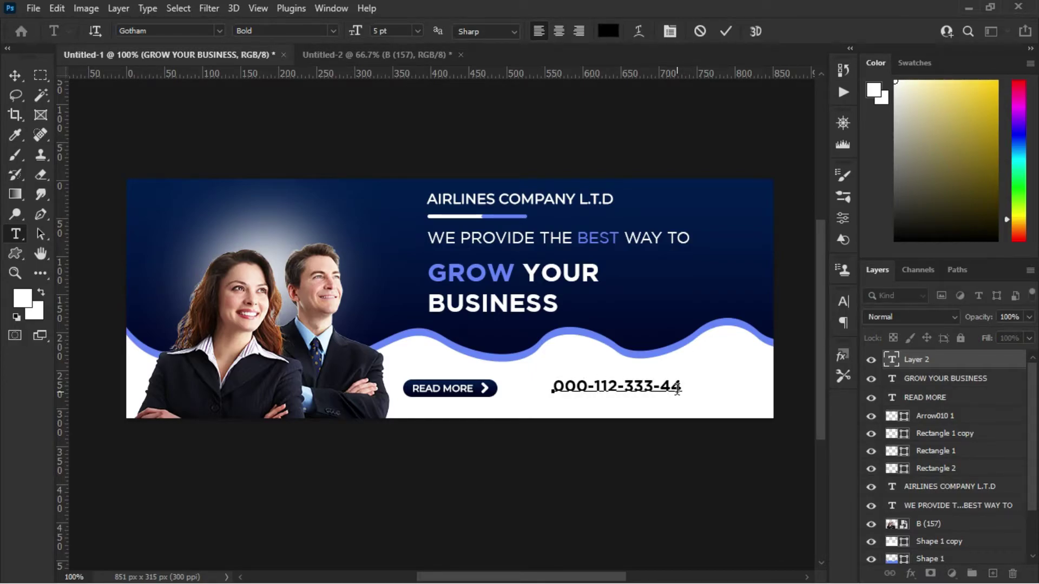
drag(684, 388, 540, 385)
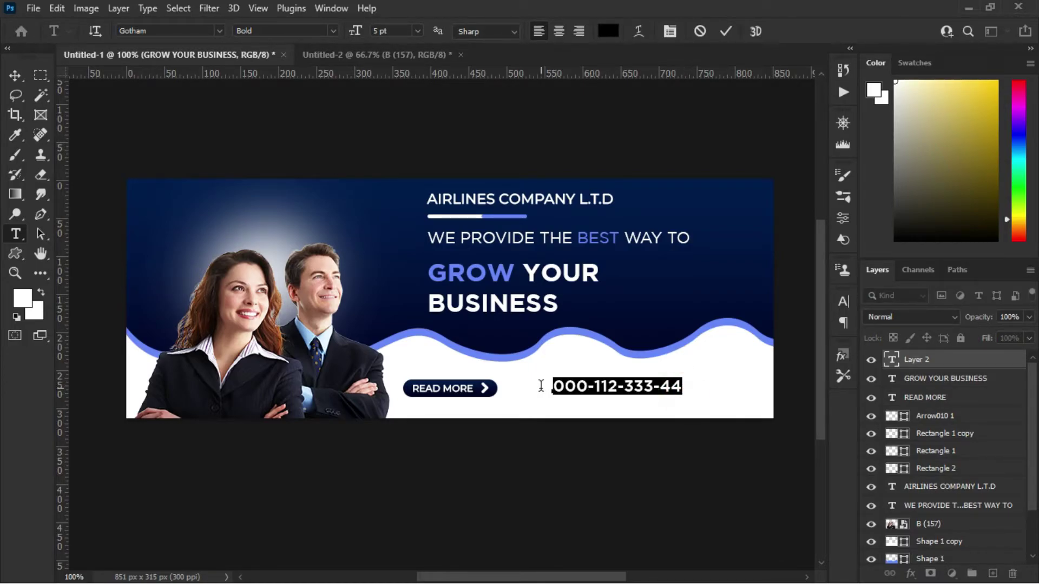
click(726, 30)
Step: Scale the phone number text down to about 3.62 pt and place a copy of it to its right
key(v)
key(ctrl+t)
drag(684, 396, 721, 388)
click(753, 31)
key(t)
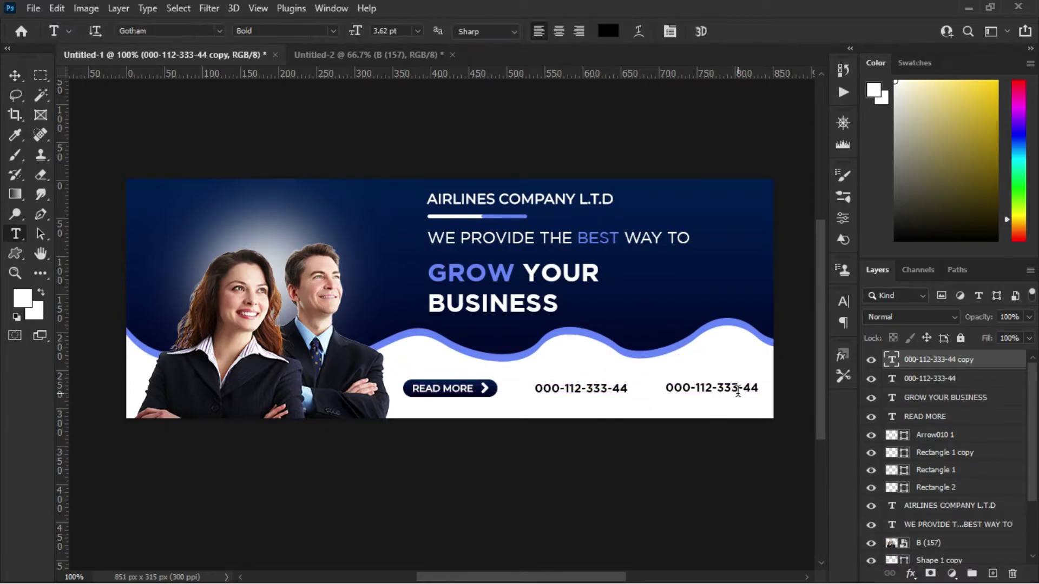
click(756, 388)
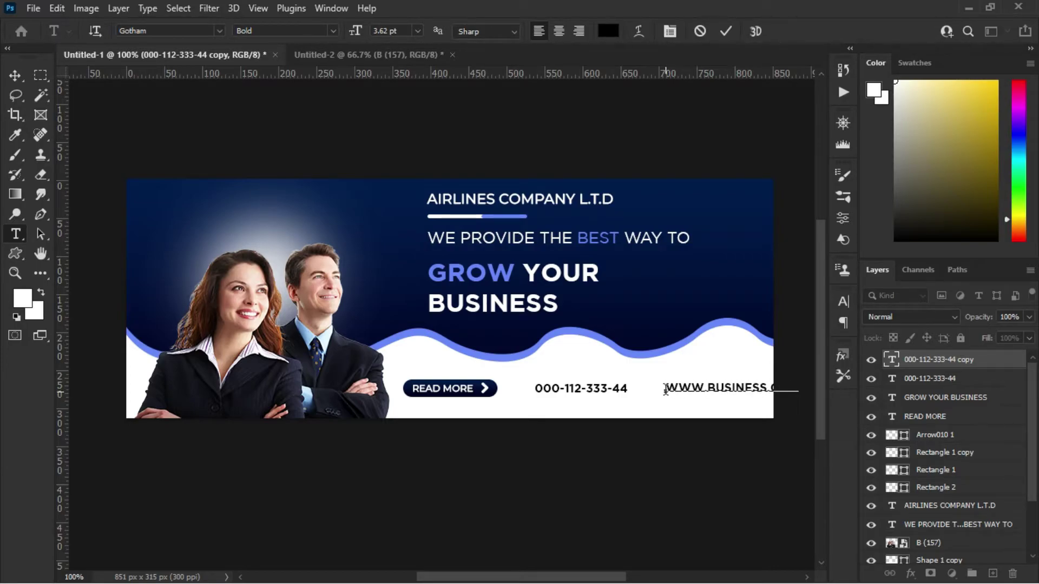
key(ctrl+a)
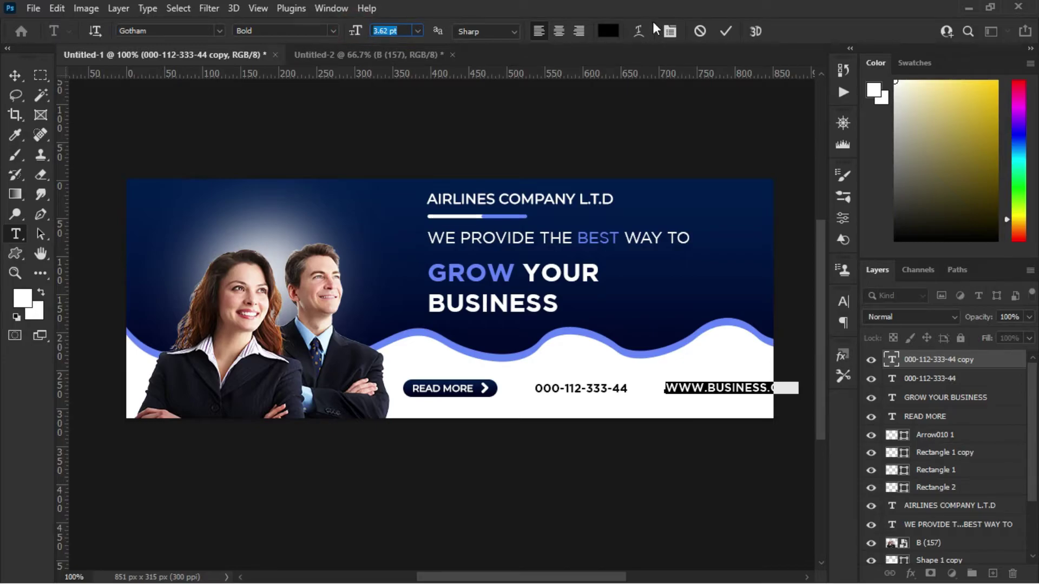
key(ctrl+Return)
key(v)
drag(708, 393, 578, 373)
drag(582, 408, 582, 400)
click(593, 379)
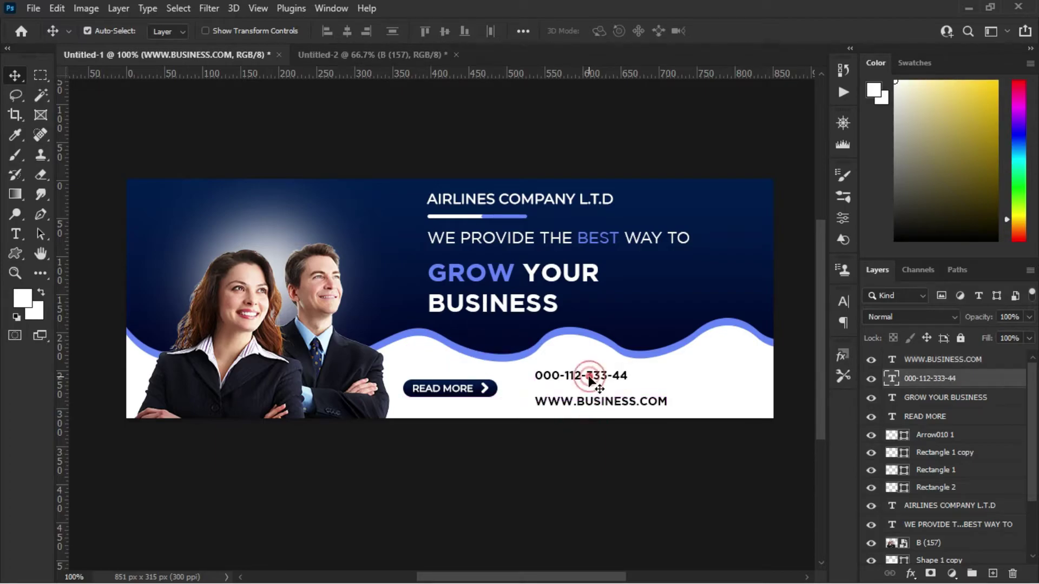
Step: Copy the globe icon from the Untitled-2 document into the banner and scale it down to icon size
click(374, 55)
drag(474, 263, 633, 338)
key(ctrl+t)
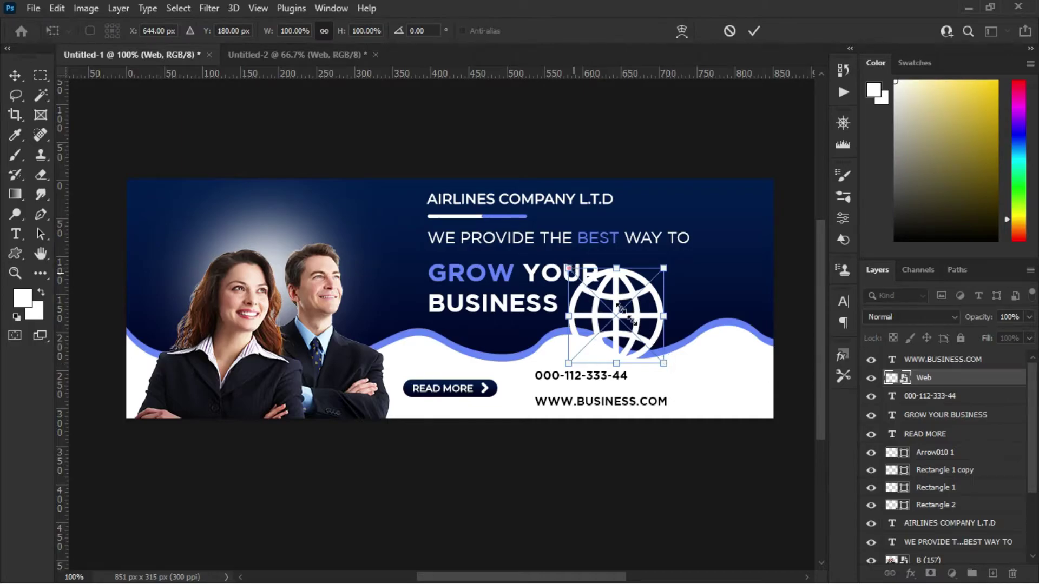
drag(567, 269, 642, 342)
click(757, 26)
Step: Apply a Color Overlay of 000000 to the globe icon
click(910, 573)
click(930, 515)
drag(389, 121, 476, 129)
click(459, 184)
text(000000)
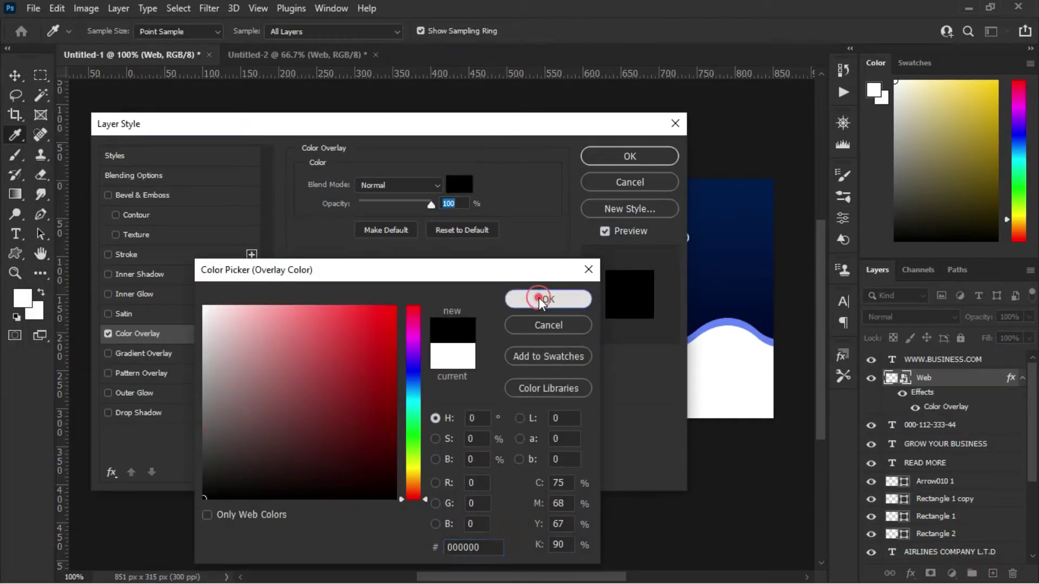
click(538, 299)
click(664, 157)
drag(660, 349, 512, 390)
key(ctrl+t)
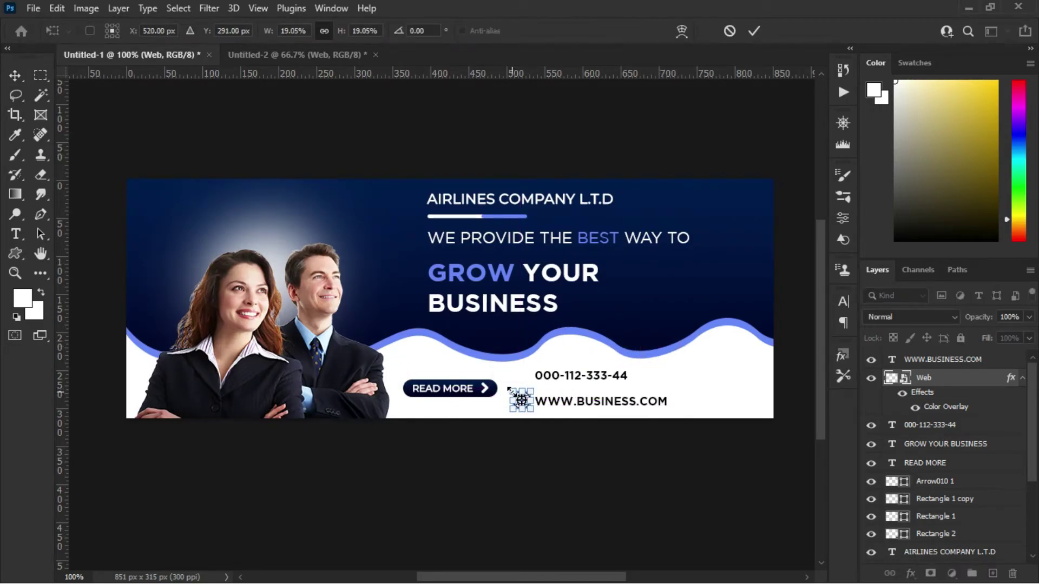
key(Return)
Step: Copy the phone icon from the Untitled-2 document into the banner and scale it down over the dark background
click(270, 55)
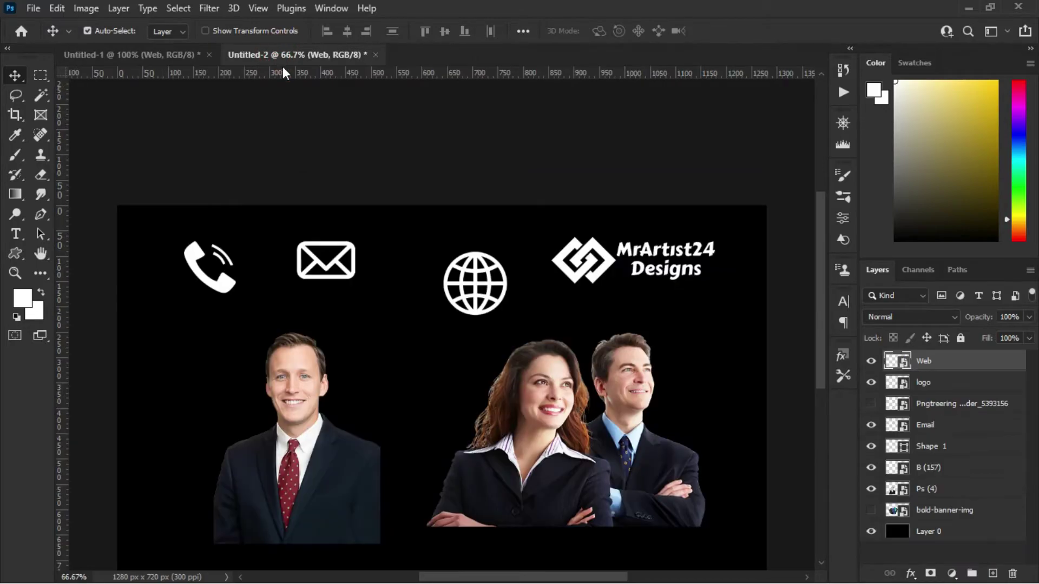
drag(192, 262, 428, 367)
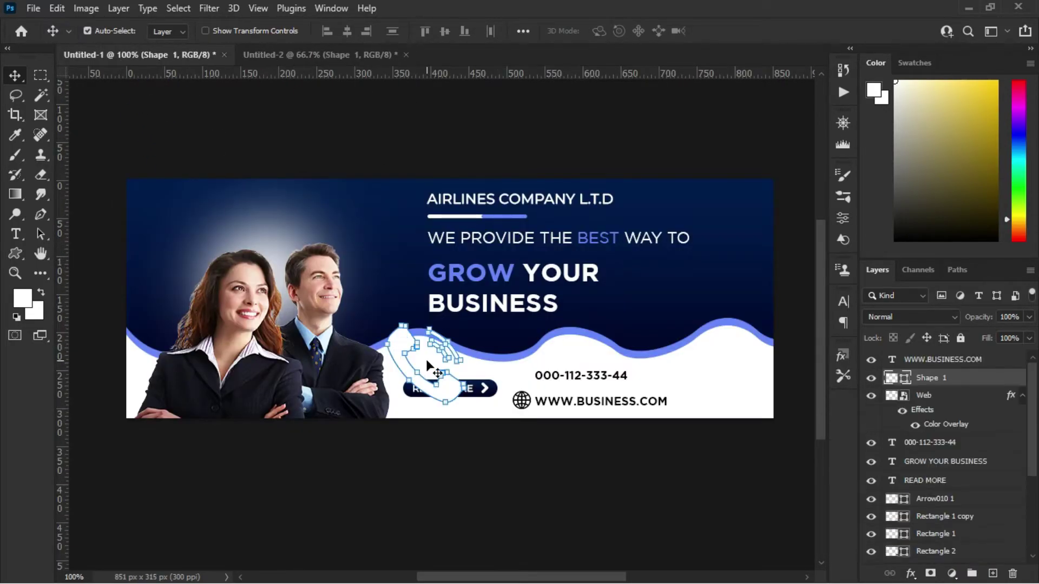
key(ctrl+t)
drag(472, 403, 633, 303)
click(741, 31)
Step: Apply a black Color Overlay to the phone icon
click(910, 574)
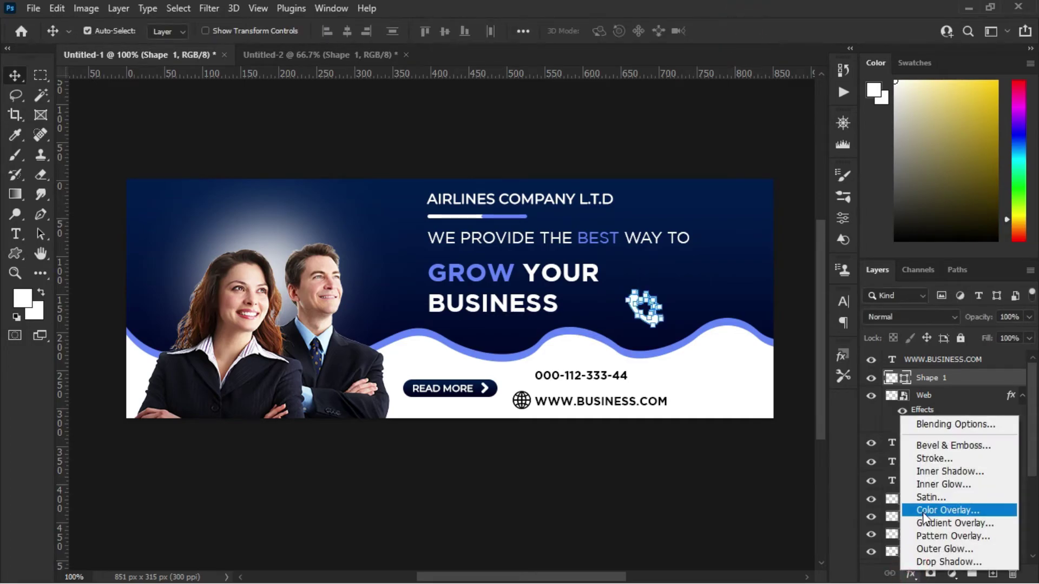
click(943, 507)
click(623, 155)
Step: Move the phone icon in front of the phone number, above the globe icon
click(683, 313)
click(651, 321)
key(ctrl+t)
drag(660, 326, 518, 379)
key(Return)
click(636, 292)
click(521, 381)
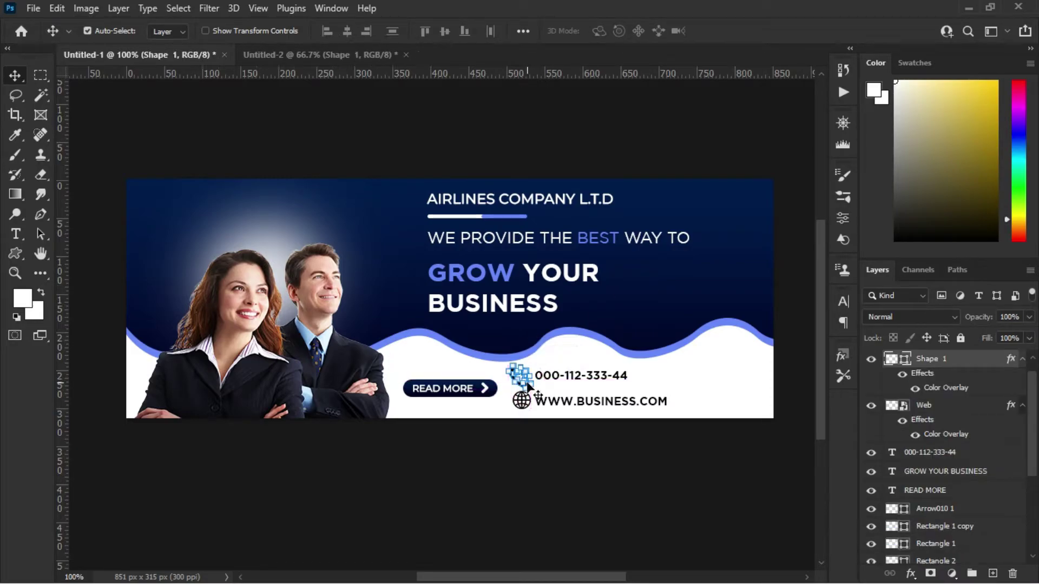
Step: Shrink the phone icon to match the globe icon and align it with the phone number
click(610, 281)
click(523, 383)
key(ctrl+t)
drag(507, 363, 524, 380)
key(Return)
click(558, 363)
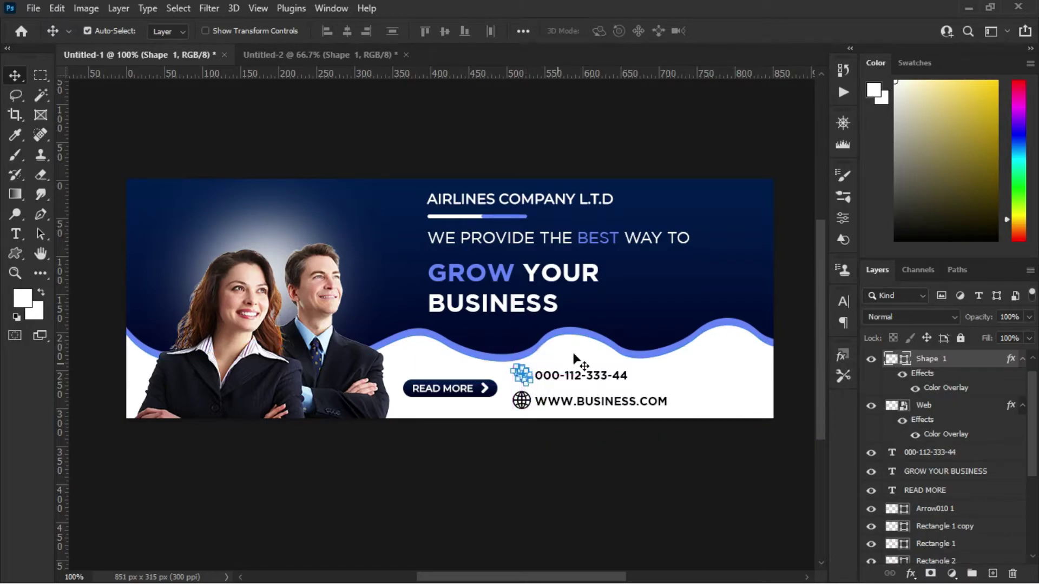
click(612, 317)
click(616, 374)
key(ctrl+t)
drag(627, 382, 649, 401)
key(Return)
key(ctrl+t)
key(Return)
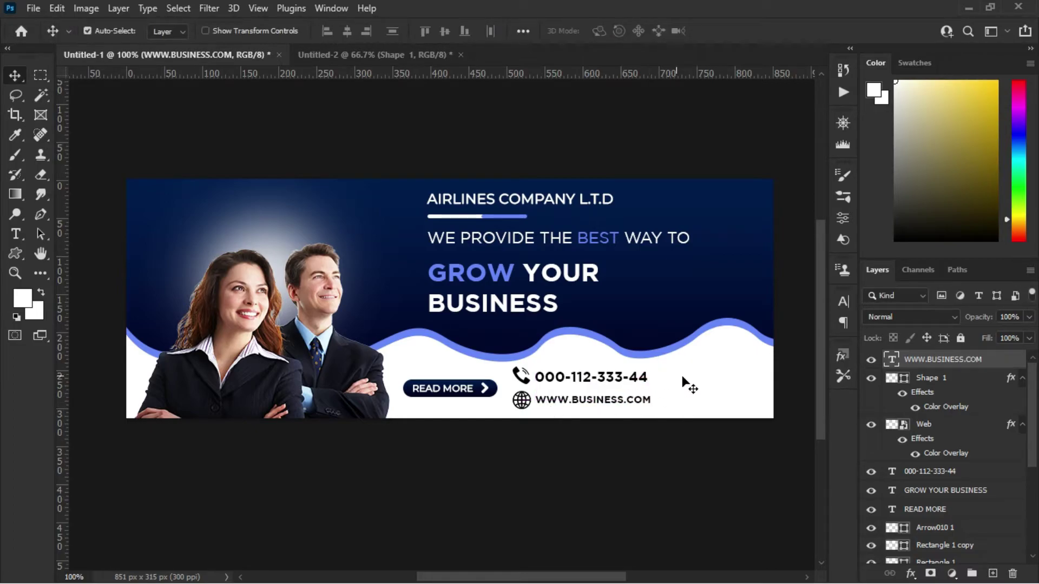
Step: Copy the company logo from the Untitled-2 document, scale it down and place it in the banner's upper-left corner
click(344, 54)
drag(606, 268, 207, 221)
key(ctrl+t)
drag(119, 188, 176, 205)
drag(273, 230, 165, 201)
key(Return)
click(230, 60)
click(150, 59)
Step: Place the QR Code image as an embedded object in the banner's lower-right white area, scaled to 1.52%
click(32, 8)
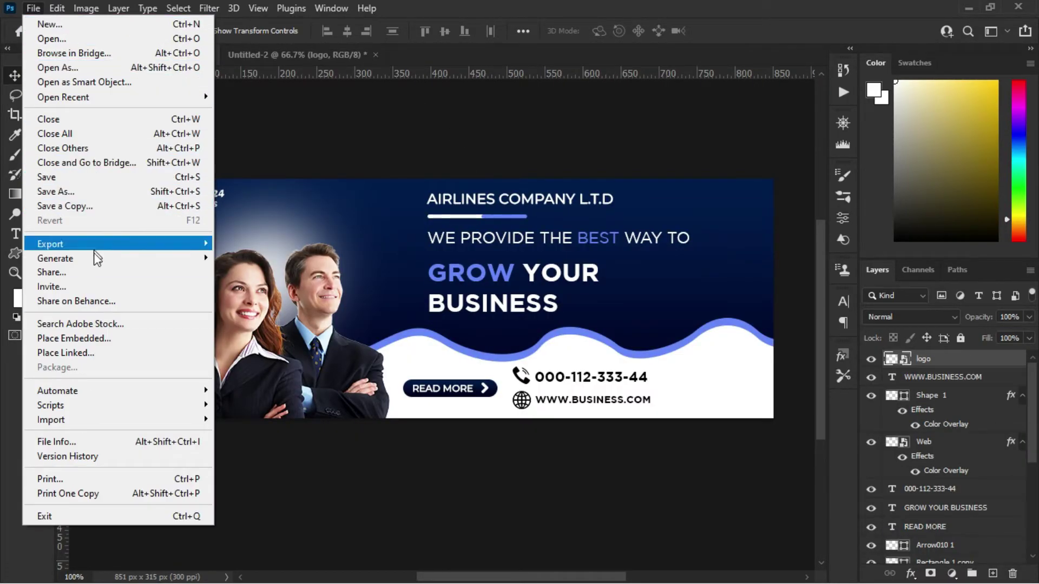
click(74, 338)
click(358, 130)
click(388, 339)
drag(569, 179, 738, 379)
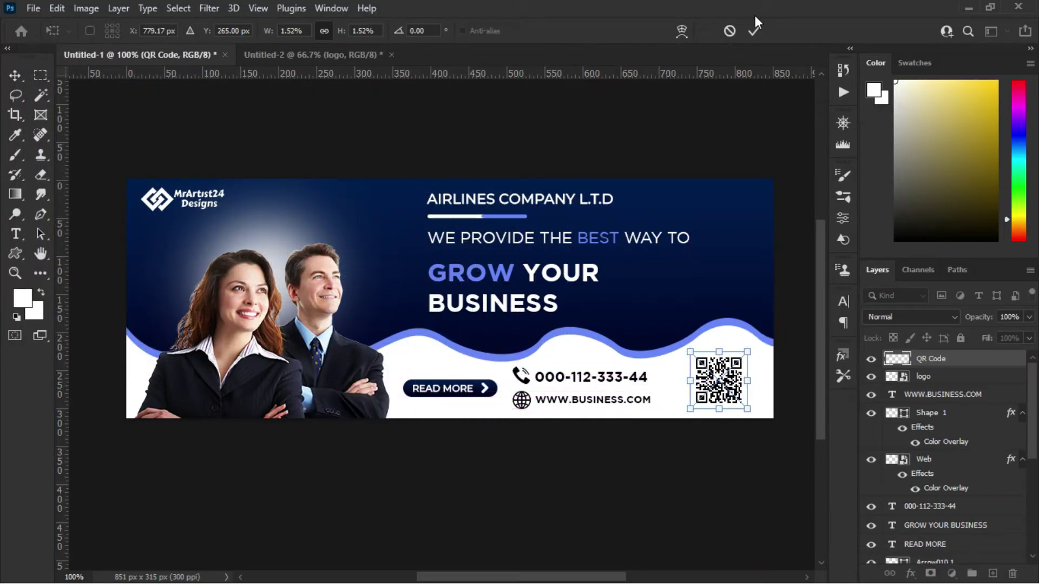
click(754, 31)
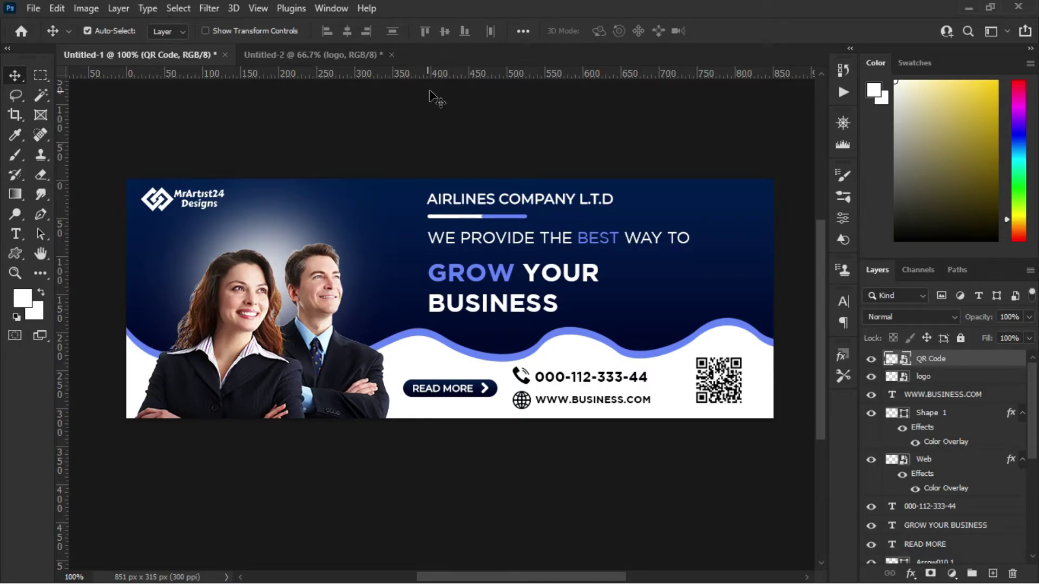
Step: Nudge the logo slightly down and shorten the white and blue divider bar under AIRLINES COMPANY L.T.D
drag(170, 202, 171, 204)
drag(513, 222, 503, 221)
click(514, 162)
click(456, 222)
key(a)
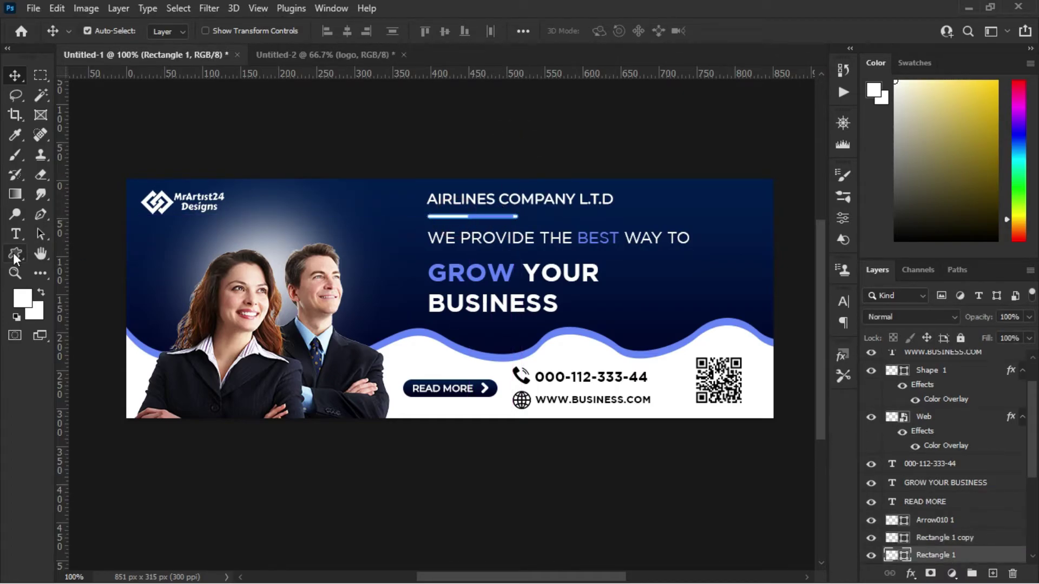
drag(521, 218, 504, 218)
click(16, 76)
click(346, 125)
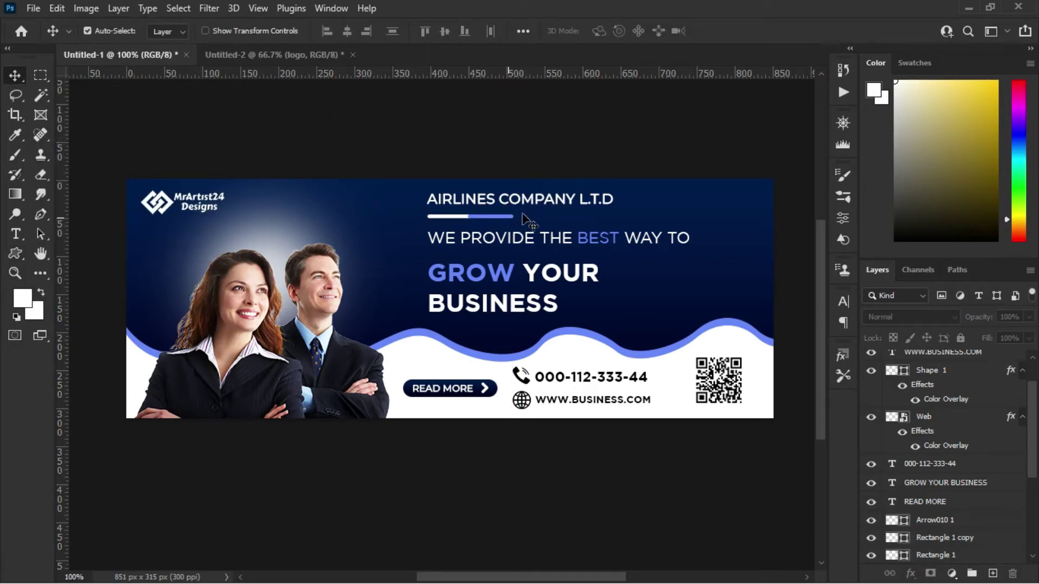
drag(499, 222, 506, 215)
click(511, 129)
Step: Group all banner layers above Layer 0, from QR Code down to the gradient fill
scroll(957, 487, up, 3)
click(939, 359)
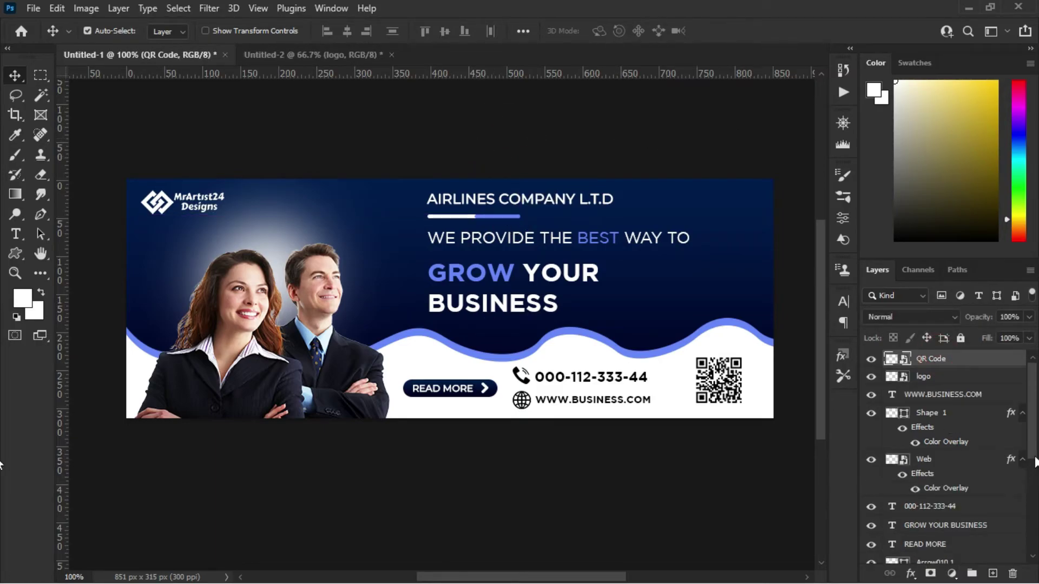
scroll(1022, 476, down, 6)
shift+click(964, 541)
drag(972, 573, 972, 572)
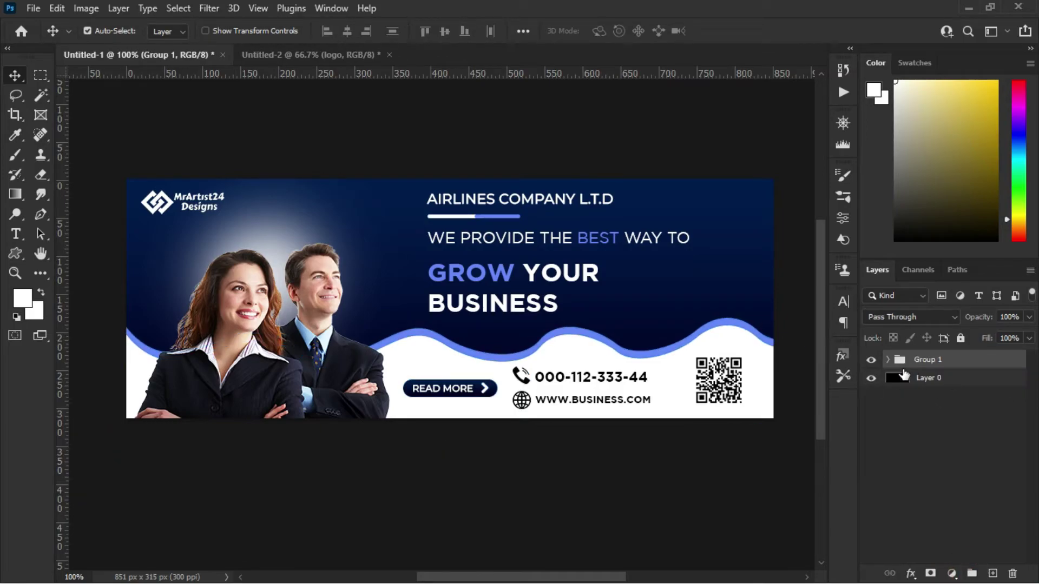
Step: Add an empty layer inside the group directly above the gradient fill
click(887, 360)
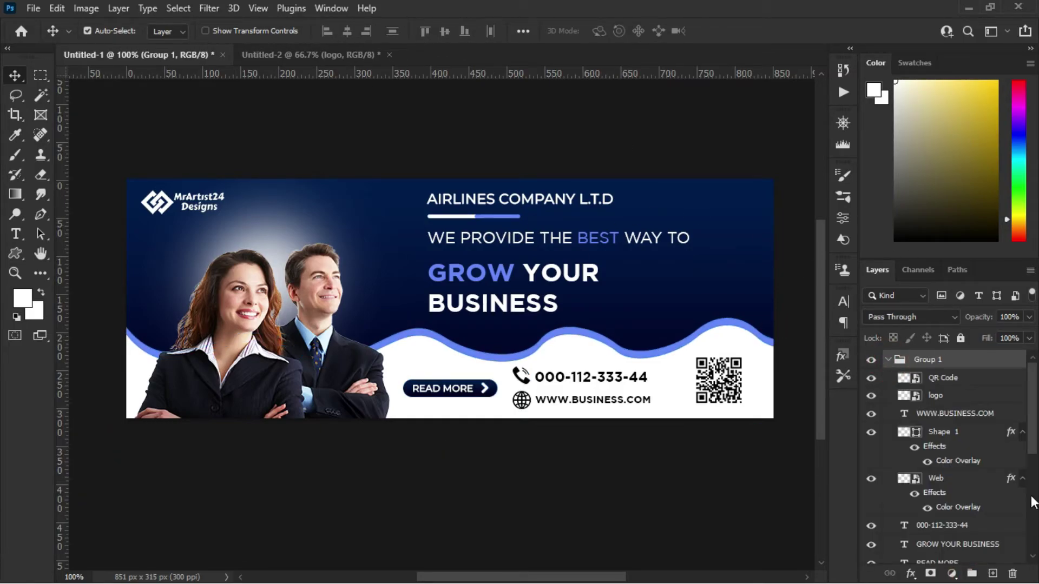
scroll(1006, 476, down, 8)
click(952, 535)
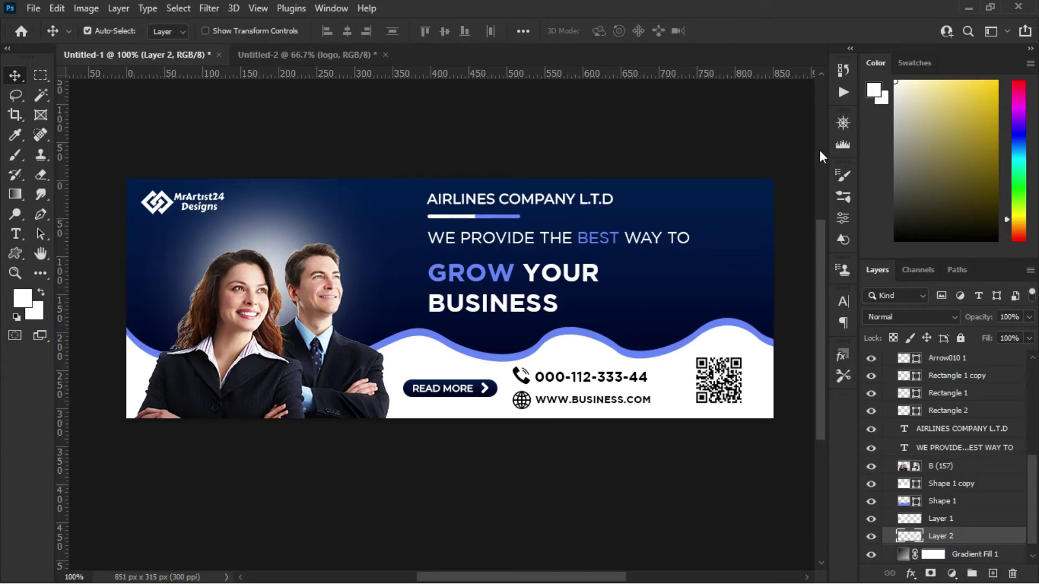
Step: Try several brushes from the Designs 1 set and choose the round brush filled with diagonal stripes
click(843, 197)
click(661, 248)
scroll(703, 422, down, 2)
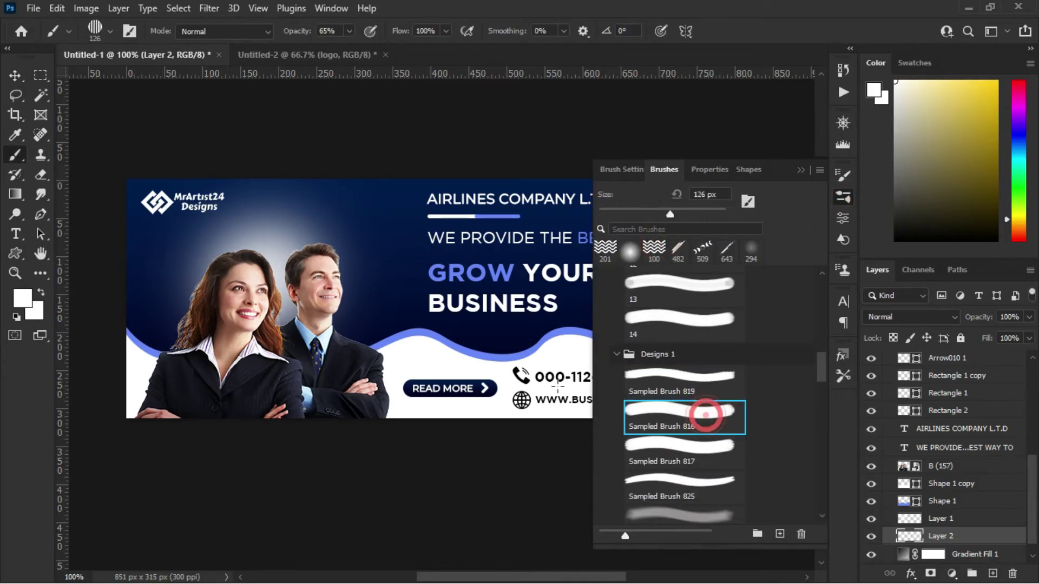
click(691, 392)
click(703, 439)
click(717, 480)
click(703, 513)
scroll(740, 429, down, 4)
click(703, 485)
scroll(694, 448, down, 3)
click(695, 448)
click(690, 518)
click(689, 468)
click(801, 169)
Step: Stamp faint striped circles at the banner's right edge and along its upper middle, reducing the brush to 200 px
click(790, 222)
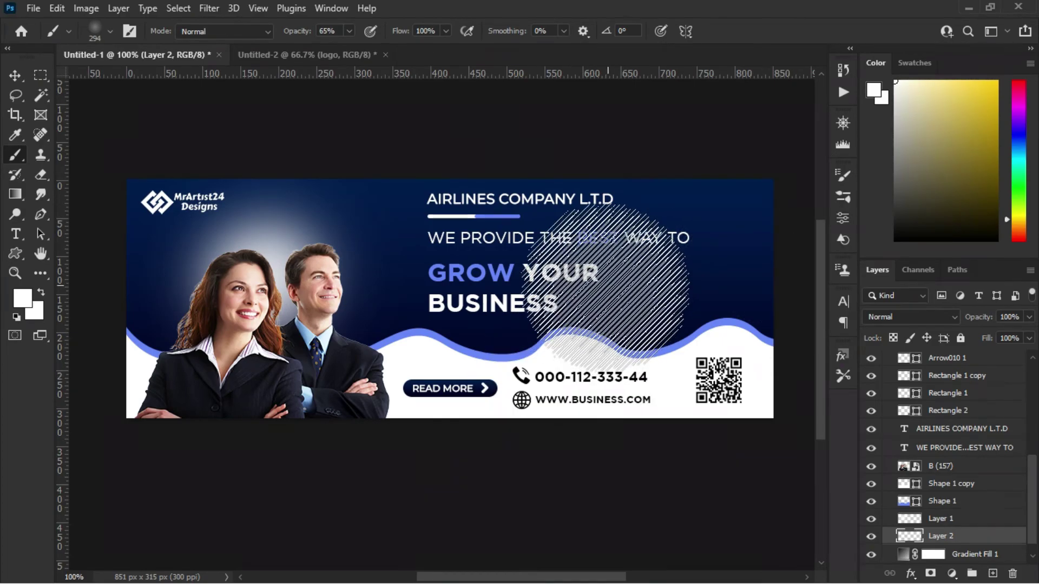
key(bracketleft)
key(bracketleft)
key(bracketleft)
key(bracketleft)
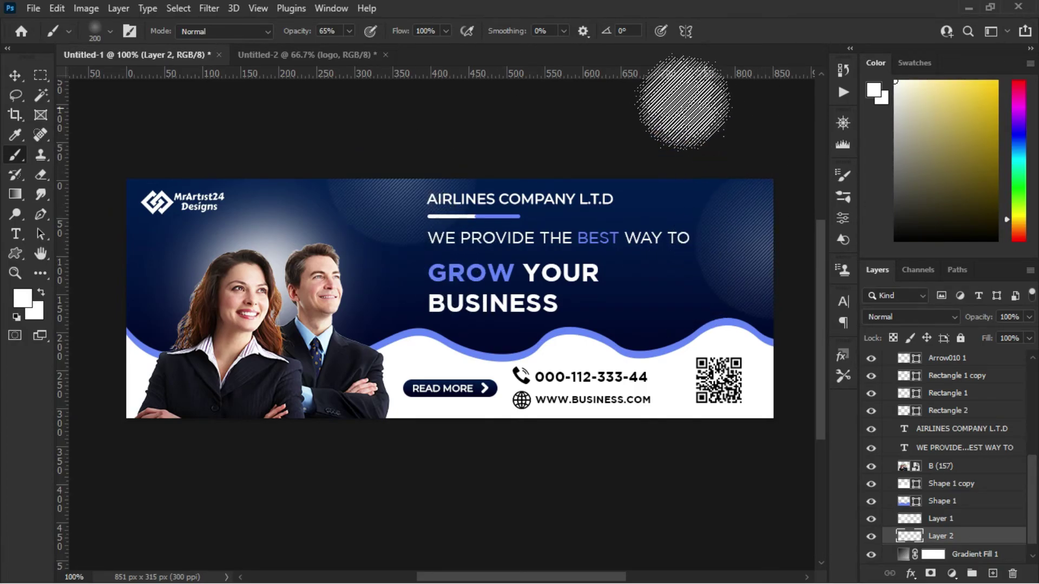
Step: Try a thin diagonal streak brush reduced to 250 px
click(843, 197)
click(679, 338)
click(684, 502)
click(802, 170)
key(bracketleft)
key(bracketleft)
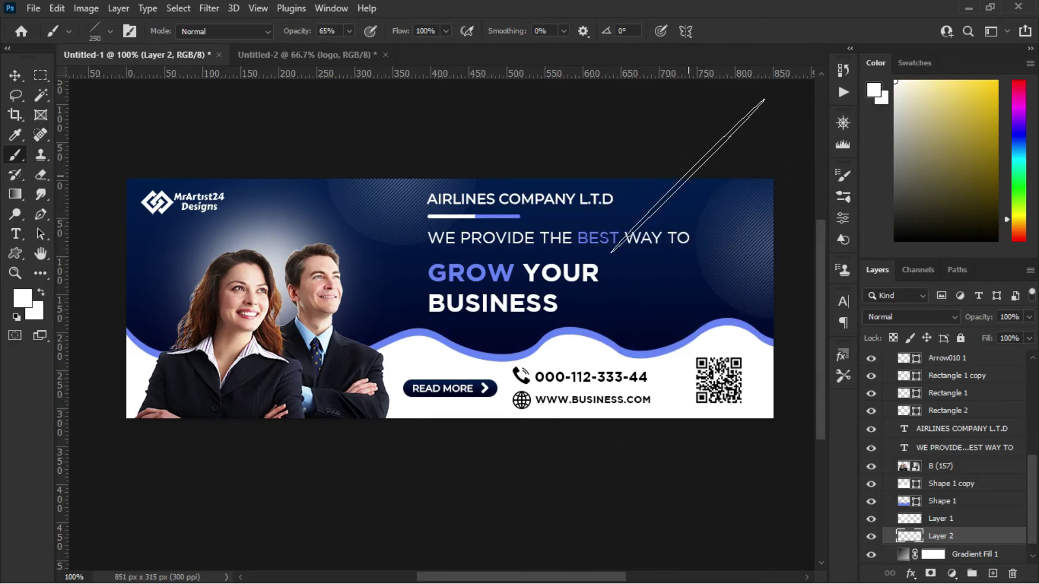
Step: Try brush 6 and several other presets, including a 482 px brush from the Brush Project jan 2010.psd brushes
click(842, 197)
scroll(784, 342, up, 8)
scroll(803, 339, up, 2)
click(684, 331)
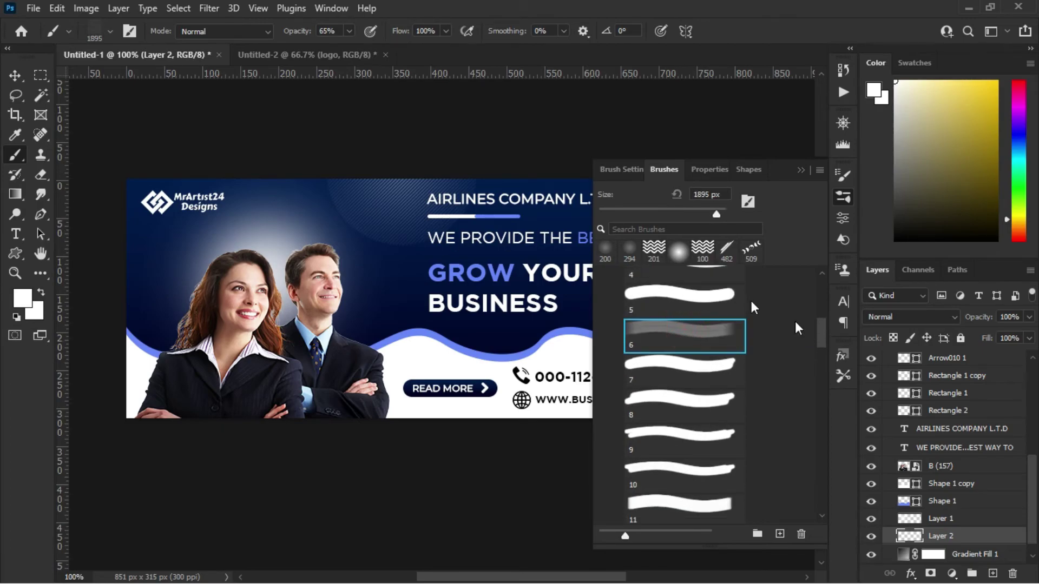
click(714, 370)
drag(820, 331, 819, 399)
click(714, 340)
double_click(679, 313)
scroll(806, 400, down, 5)
click(684, 422)
click(722, 298)
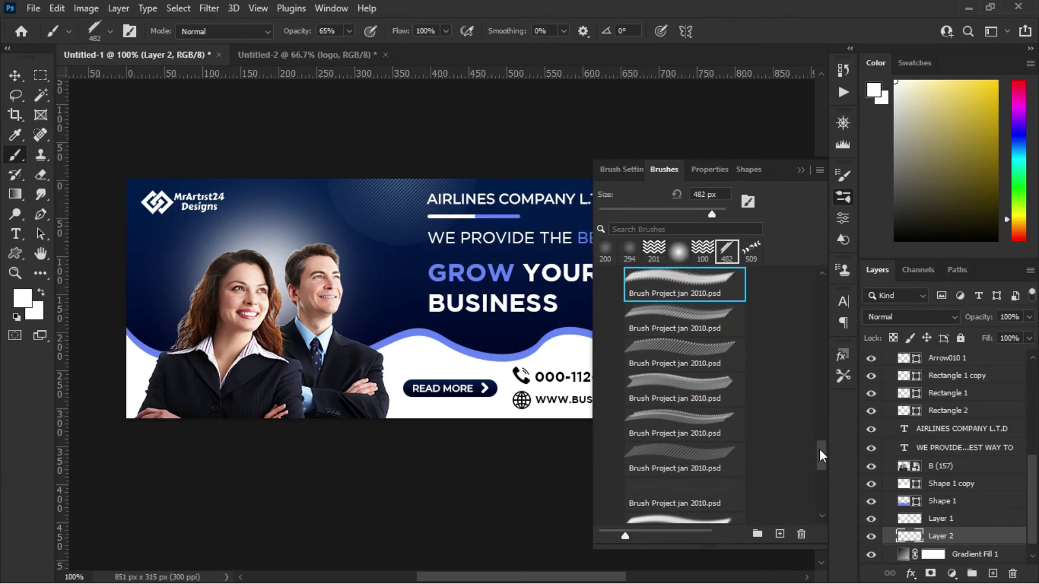
Step: Choose the diagonal-lines brush from the Brush Project jan 2010.psd brushes and stamp it at 500 px near the banner's right edge
drag(821, 456, 821, 445)
click(697, 346)
click(671, 308)
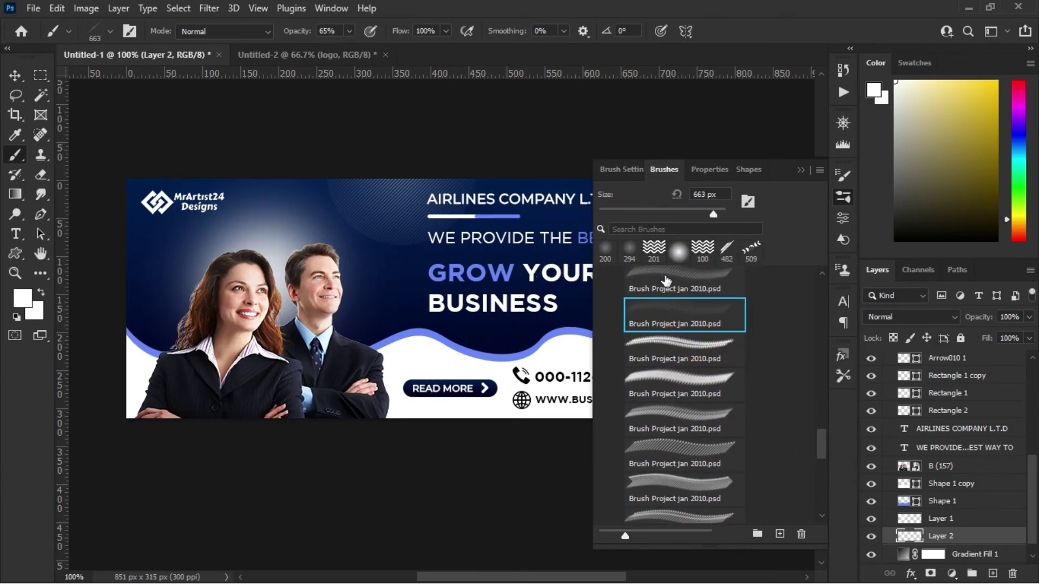
click(665, 279)
click(801, 169)
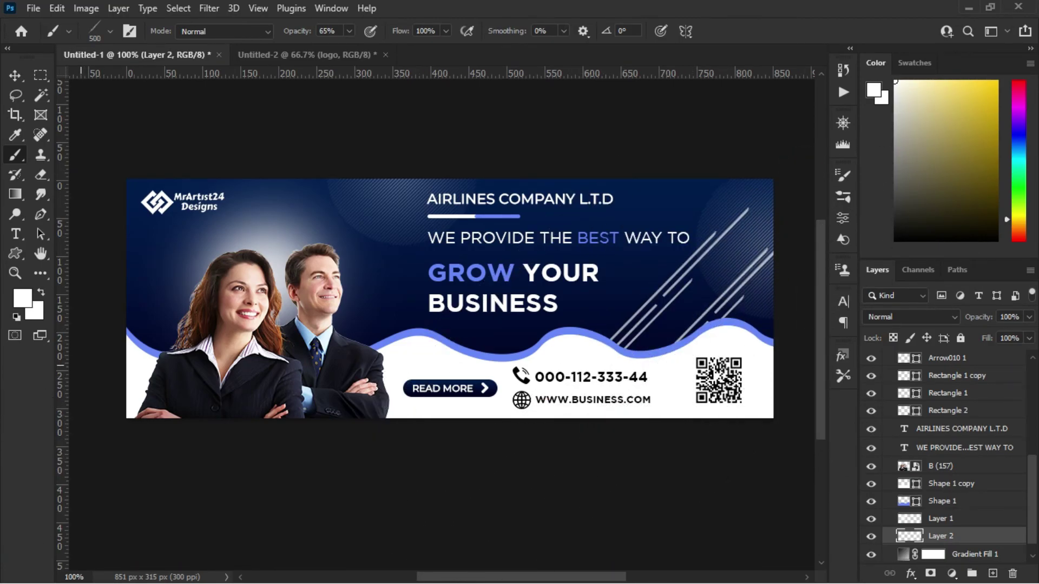
Step: Reduce the brush to 400 px and stamp diagonal lines at the banner's left edge and along its upper edge above the people, redoing the upper stamp
key(bracketleft)
click(81, 366)
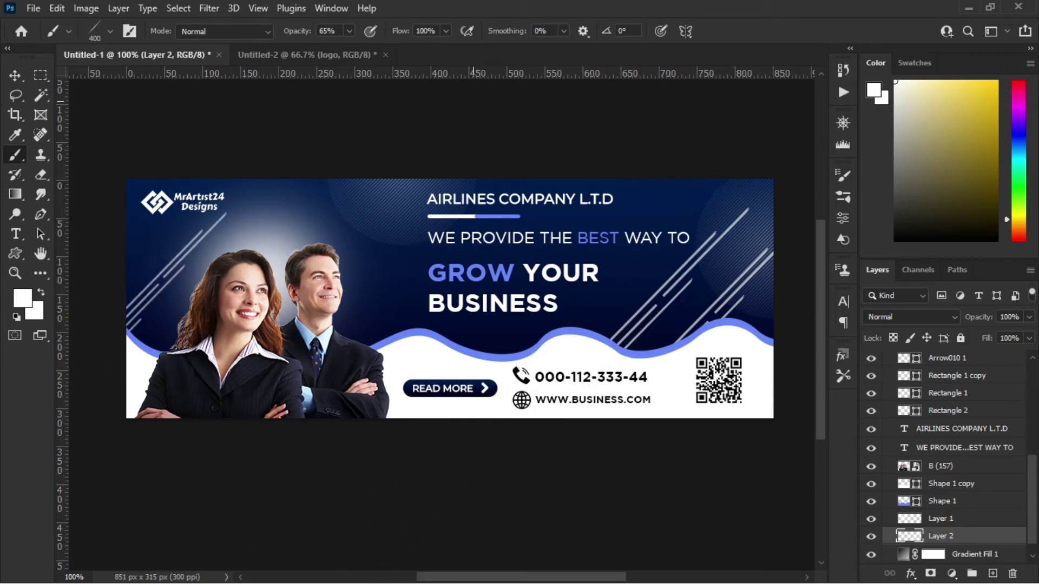
click(391, 106)
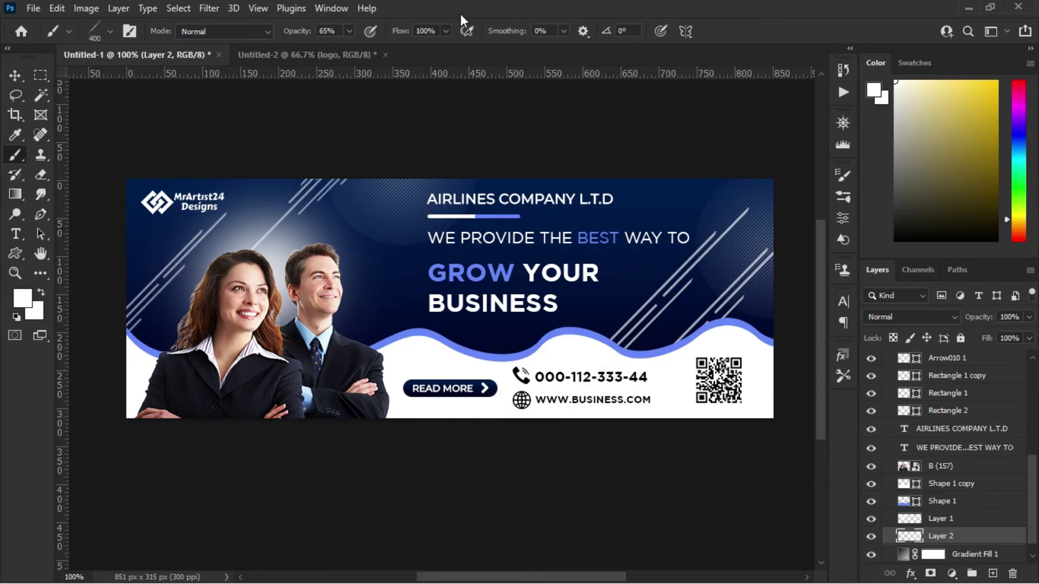
key(ctrl+z)
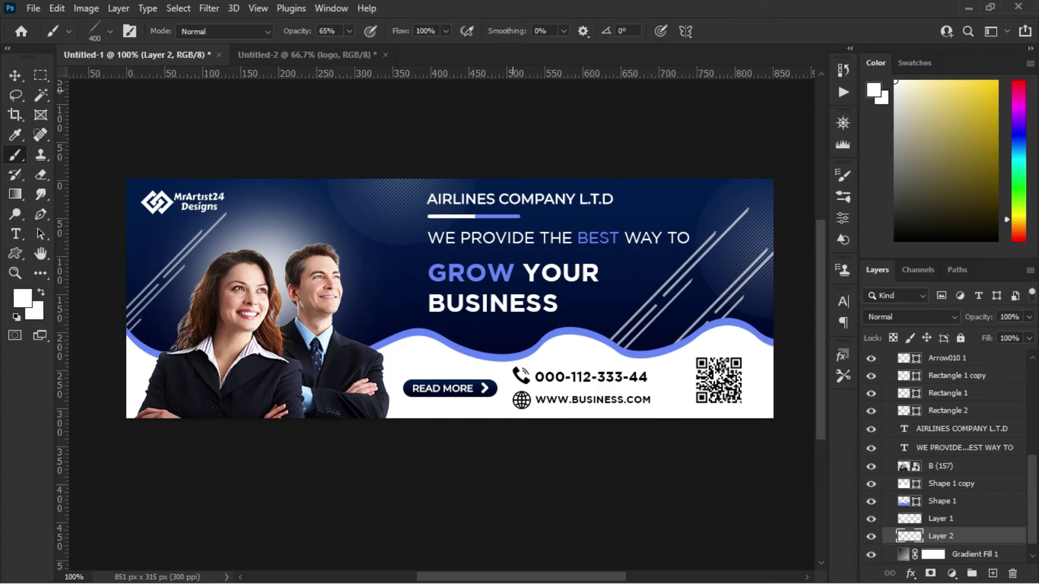
Step: Move the QR code slightly down and to the right within the white wave area
click(15, 75)
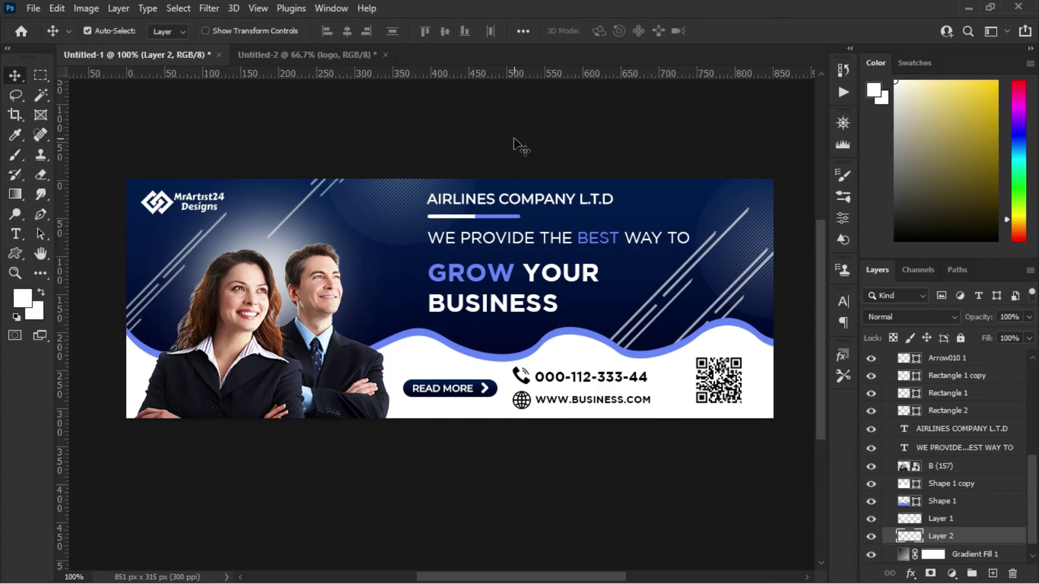
drag(741, 351, 737, 367)
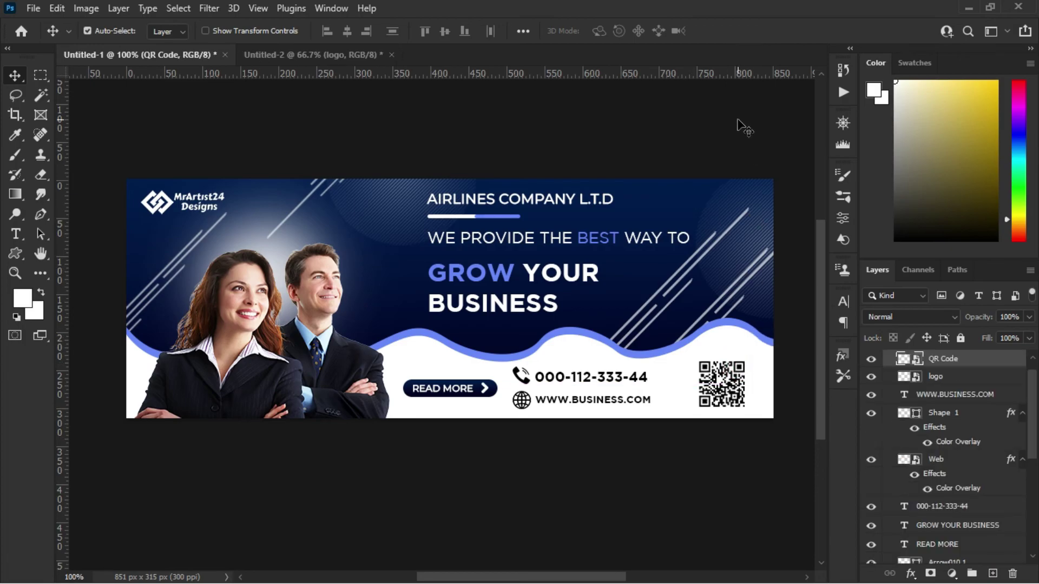